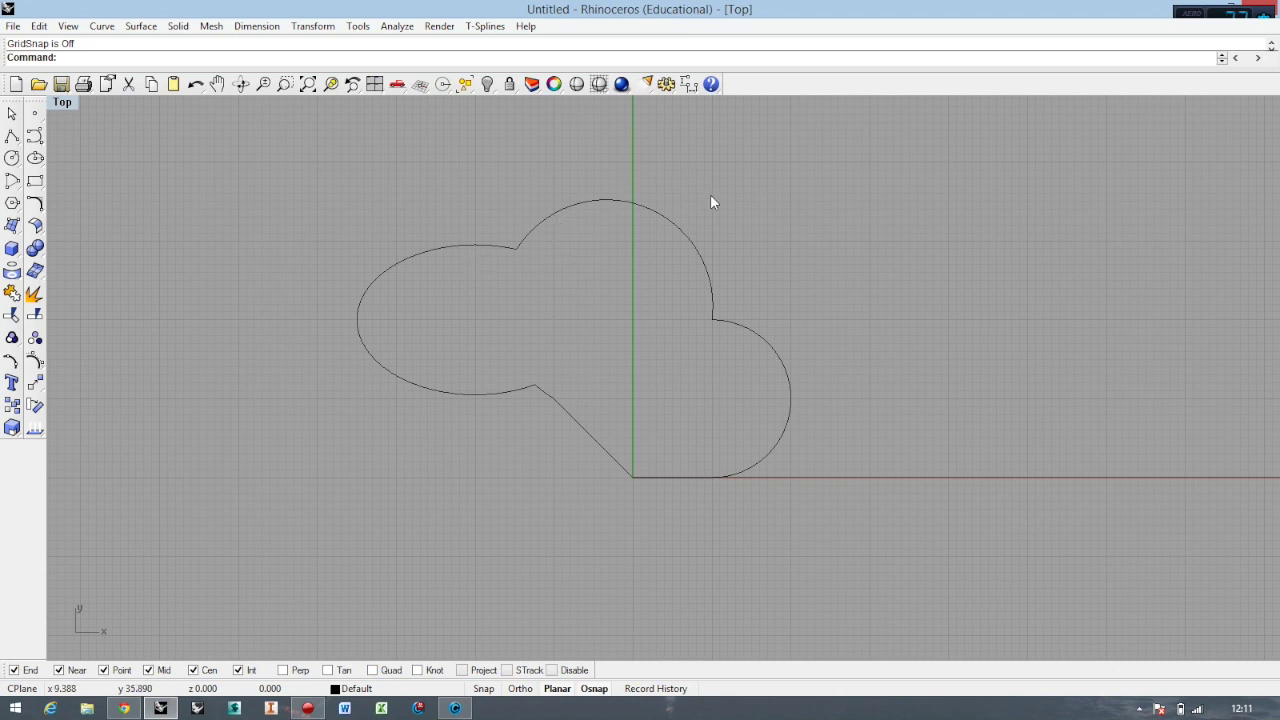
- Zoom in on the closed outline in the Top view
scroll(536, 211, up, 1)
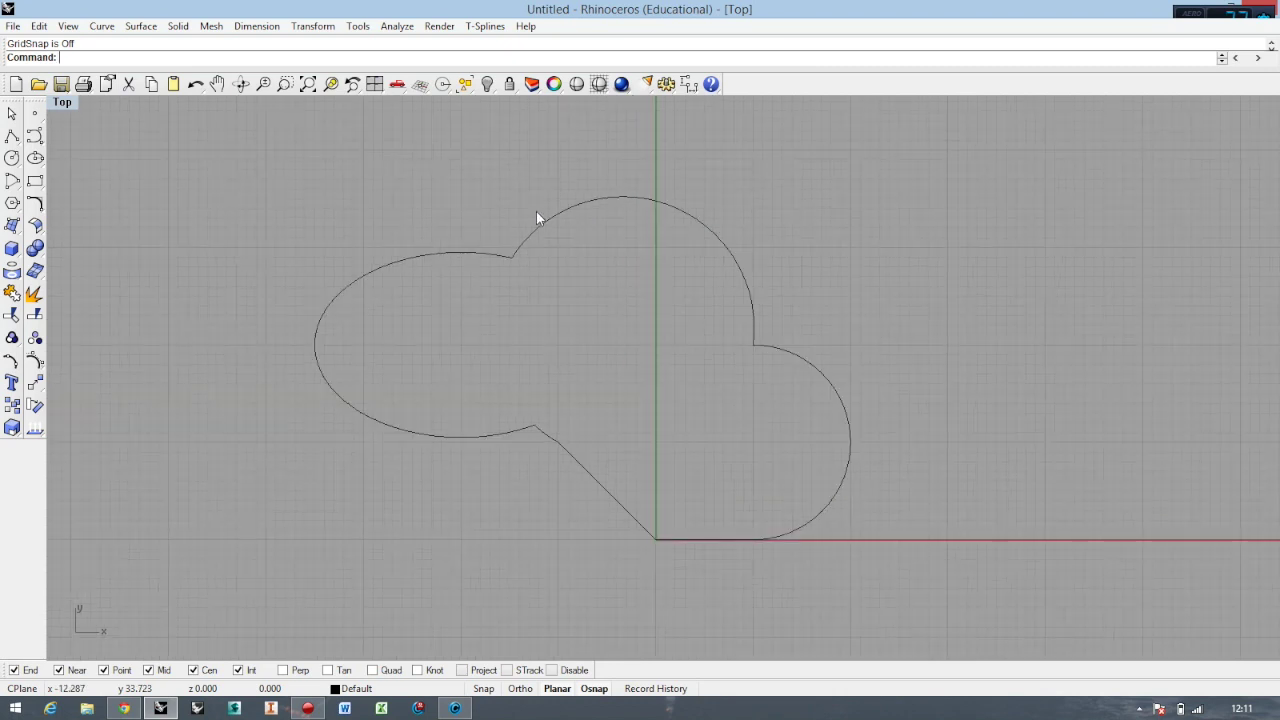
- Float the Curve Tools as a panel, select the blob outline, and start Fillet Curves
click(33, 207)
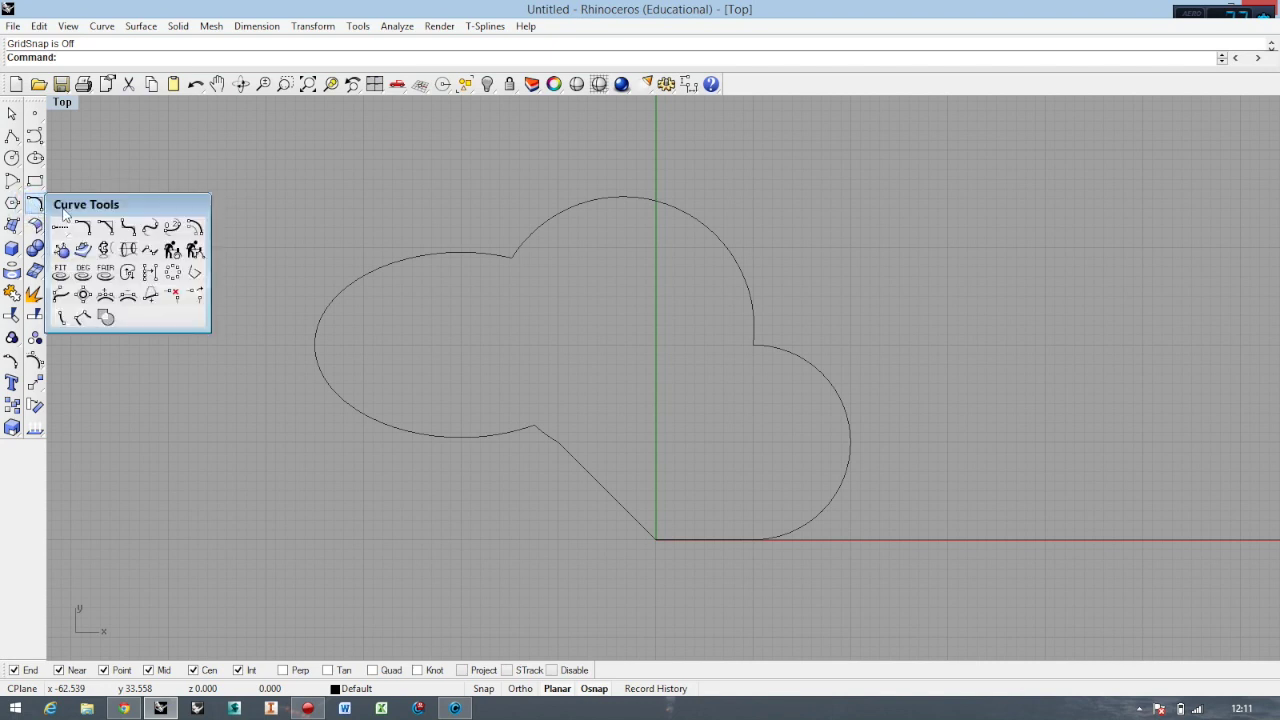
drag(64, 213, 133, 149)
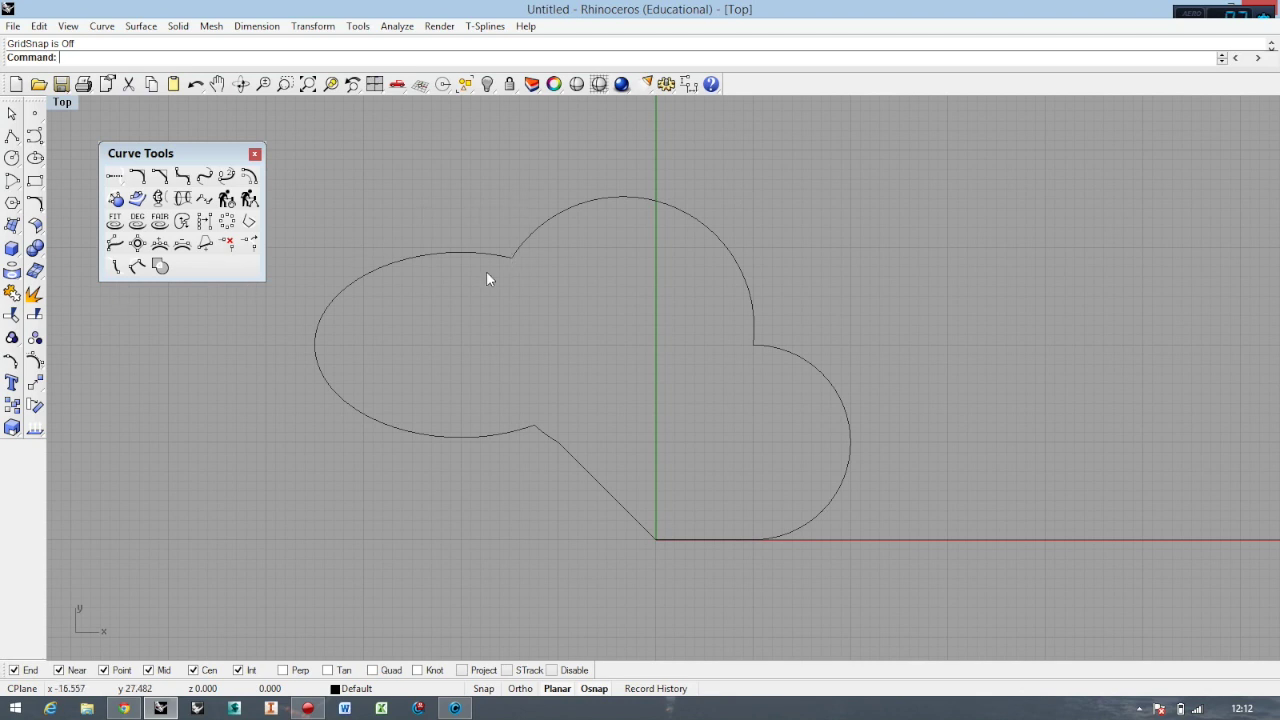
scroll(467, 256, up, 1)
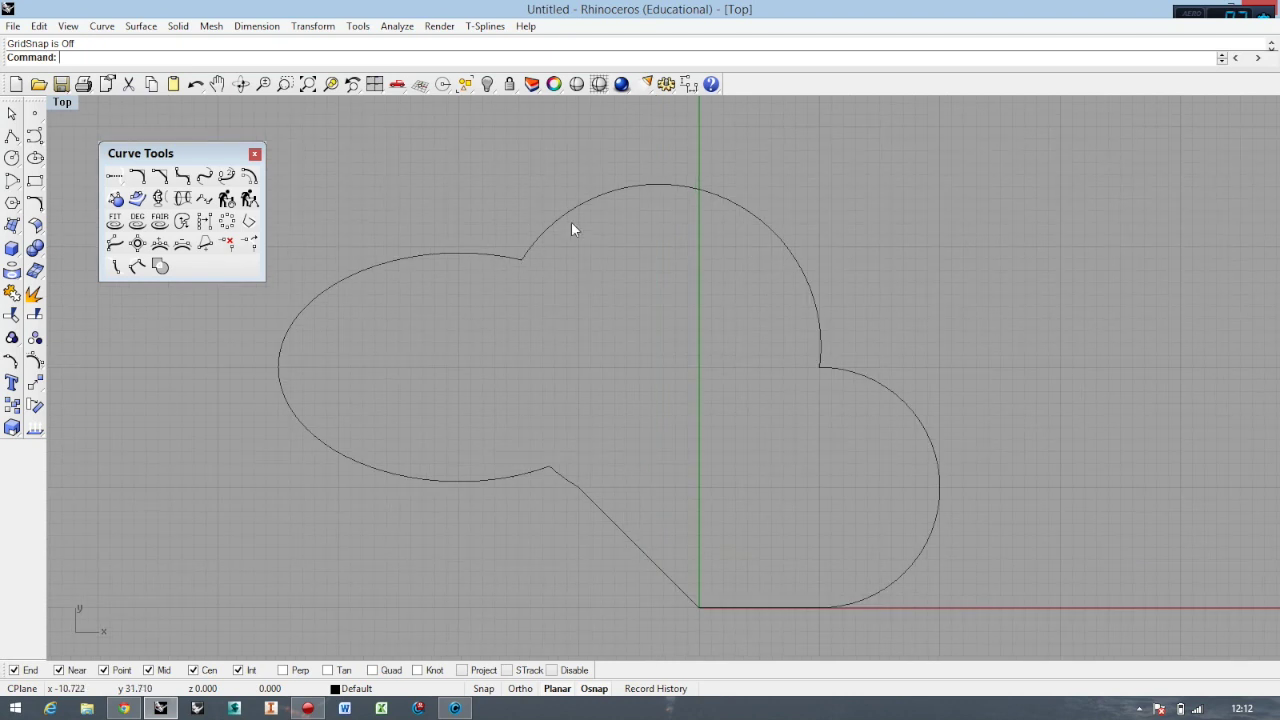
click(496, 259)
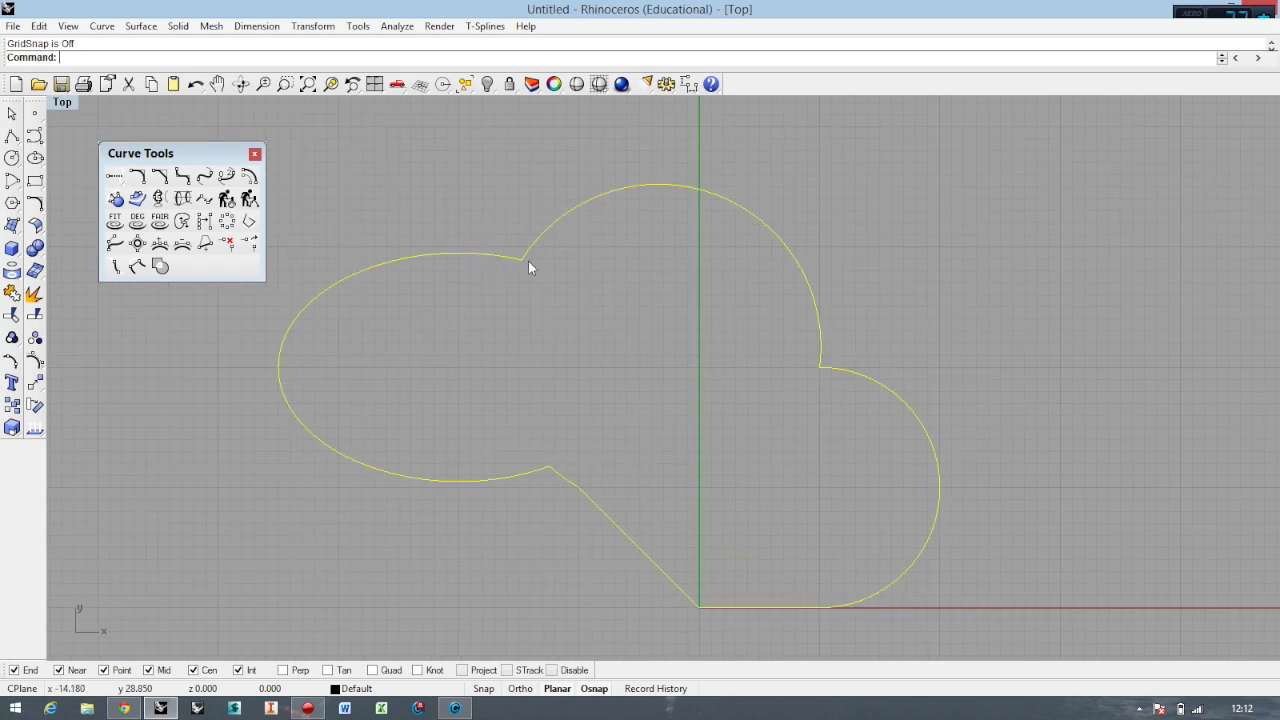
scroll(526, 260, up, 2)
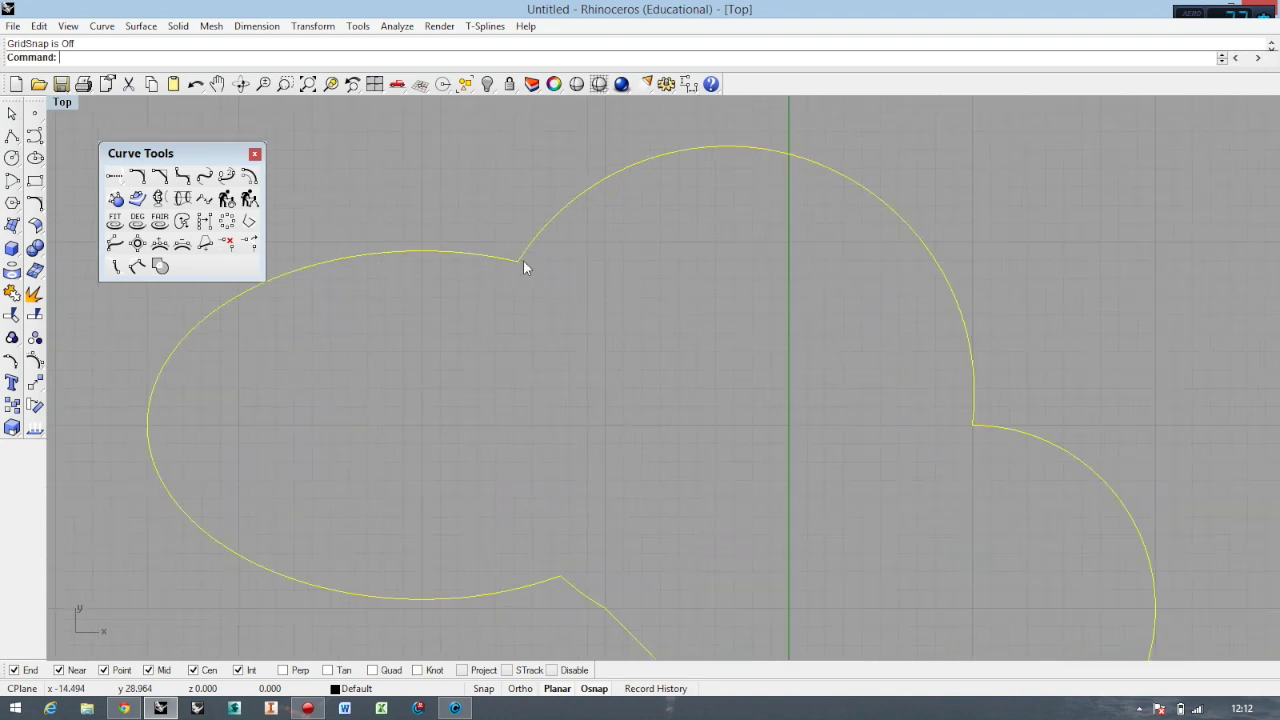
click(140, 177)
scroll(519, 377, down, 2)
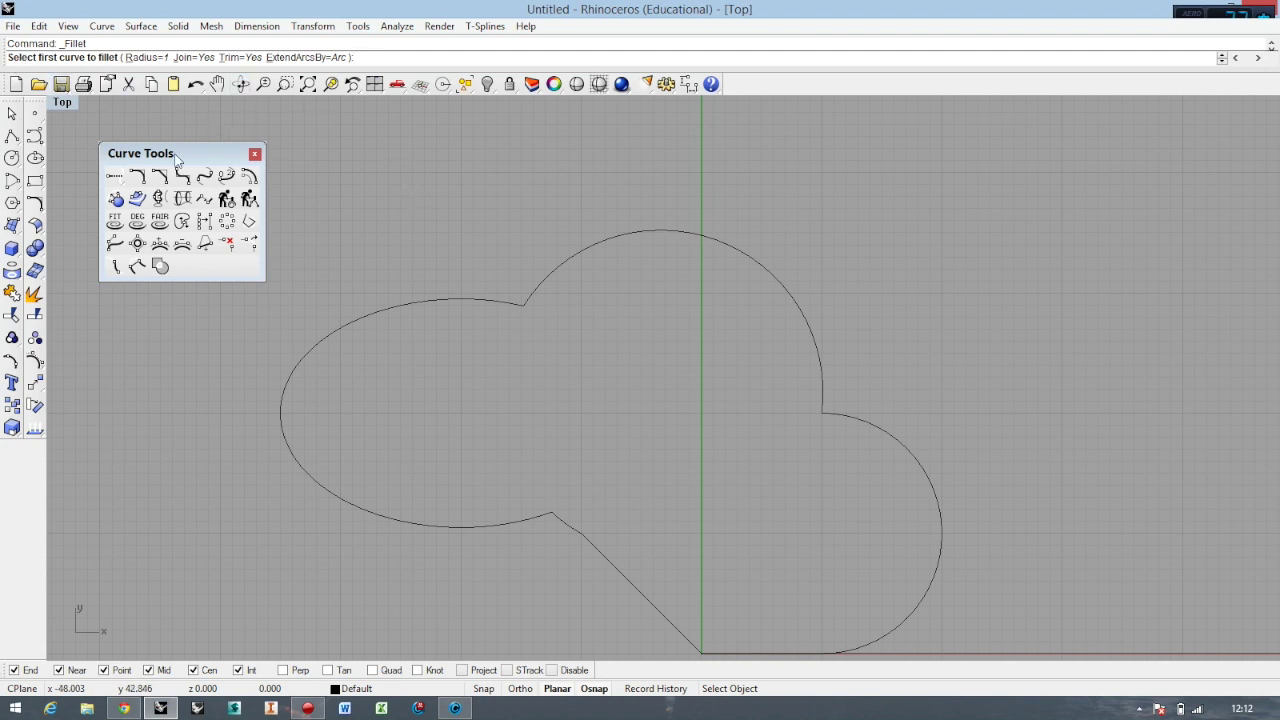
- Close the floating Curve Tools panel and zoom around the outline
click(254, 154)
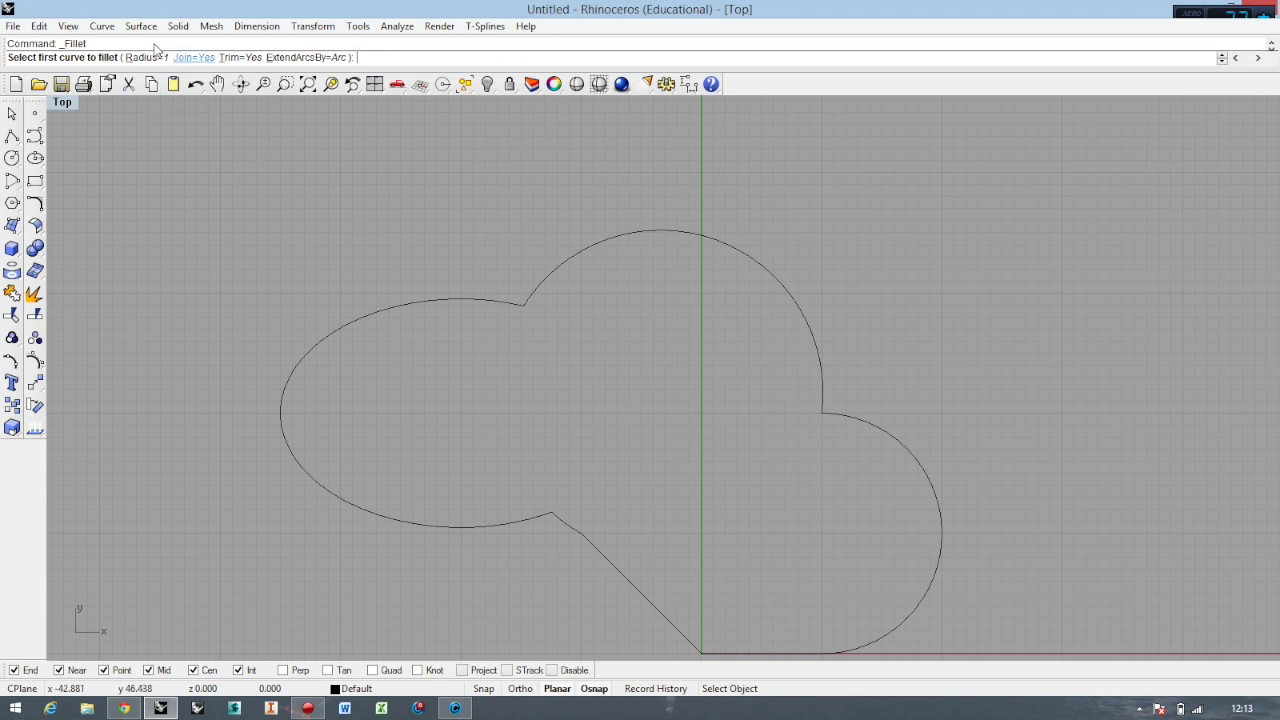
scroll(589, 378, down, 10)
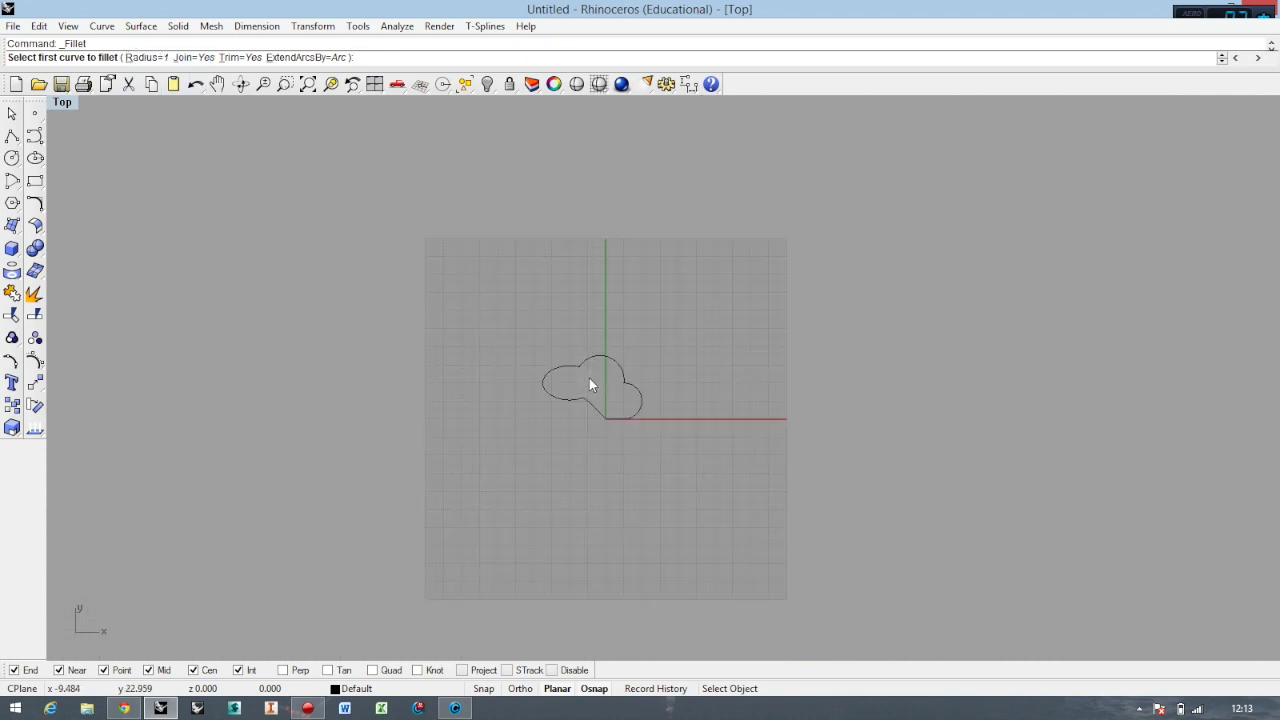
scroll(594, 378, up, 8)
scroll(588, 368, down, 5)
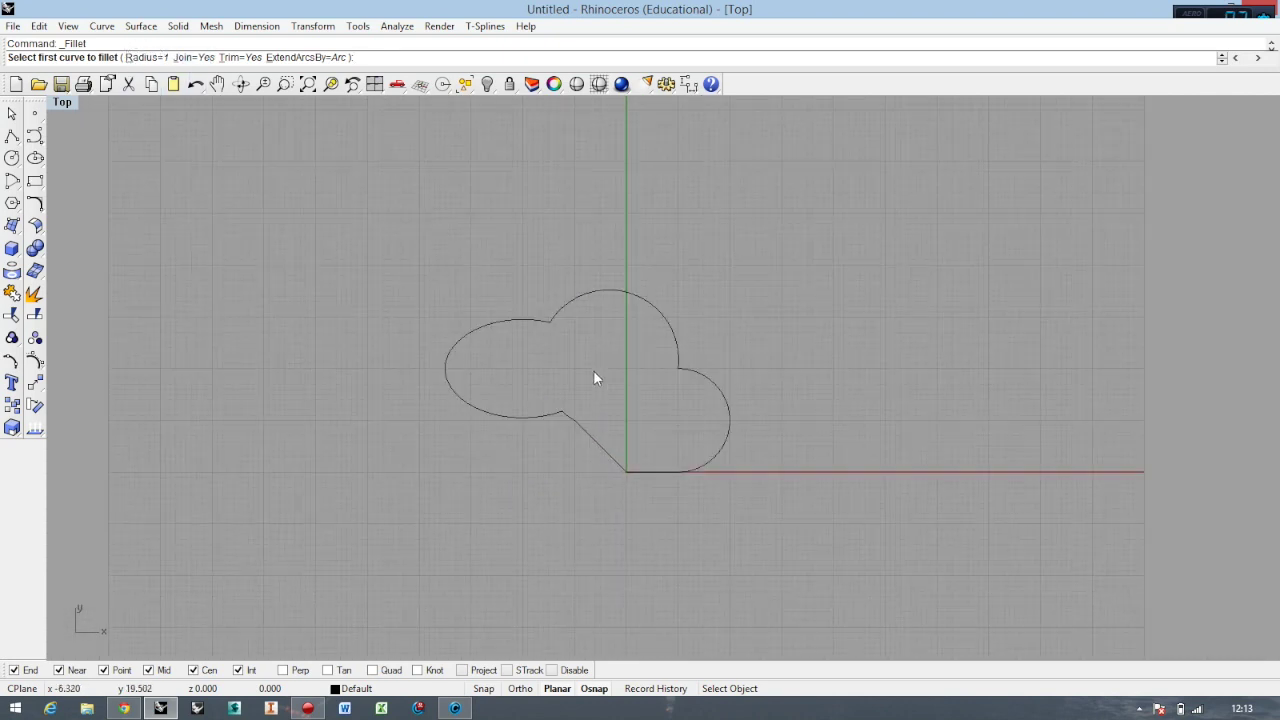
scroll(603, 365, up, 7)
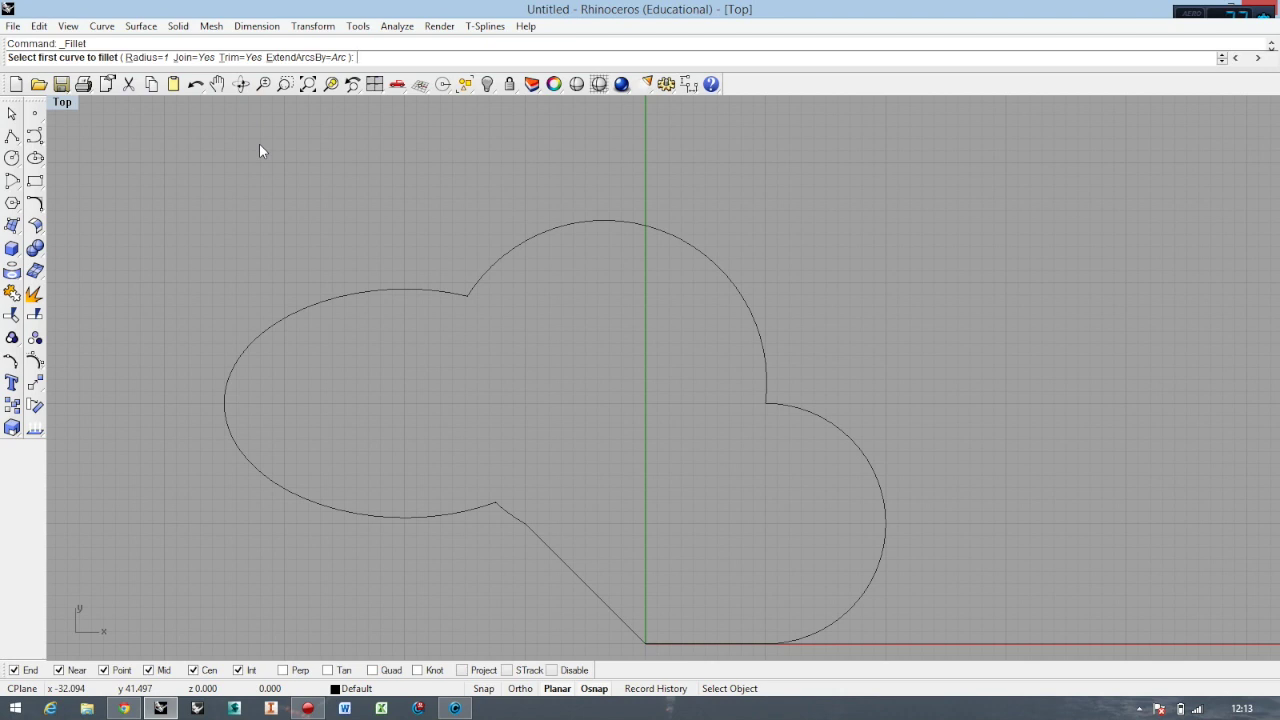
- Fillet the ellipse and large circle with radius 2, then undo that fillet
text(2)
key(Return)
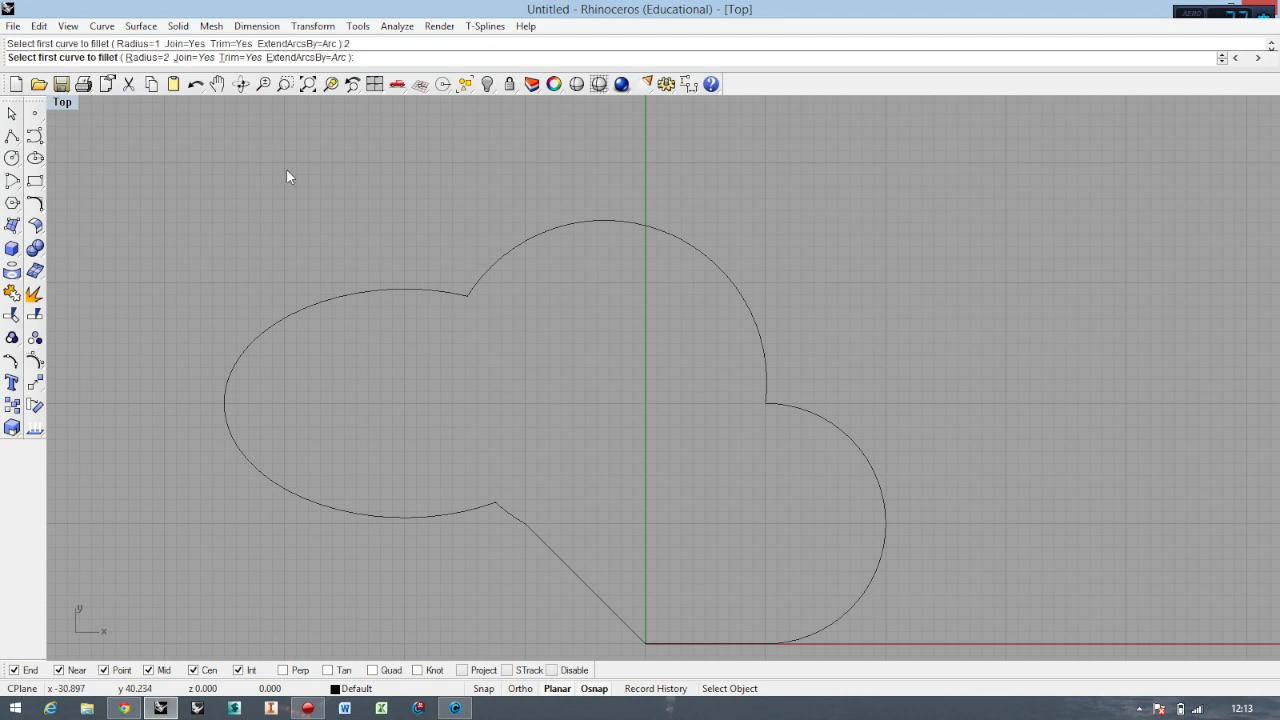
click(443, 291)
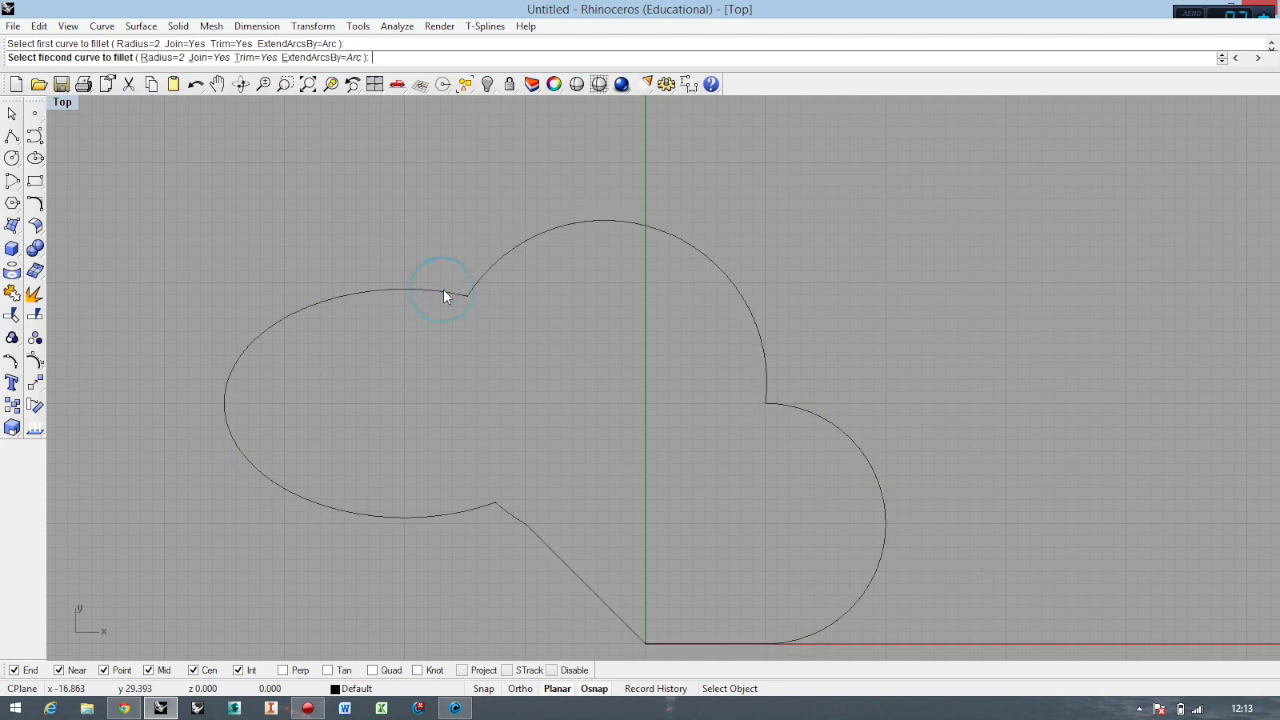
click(491, 264)
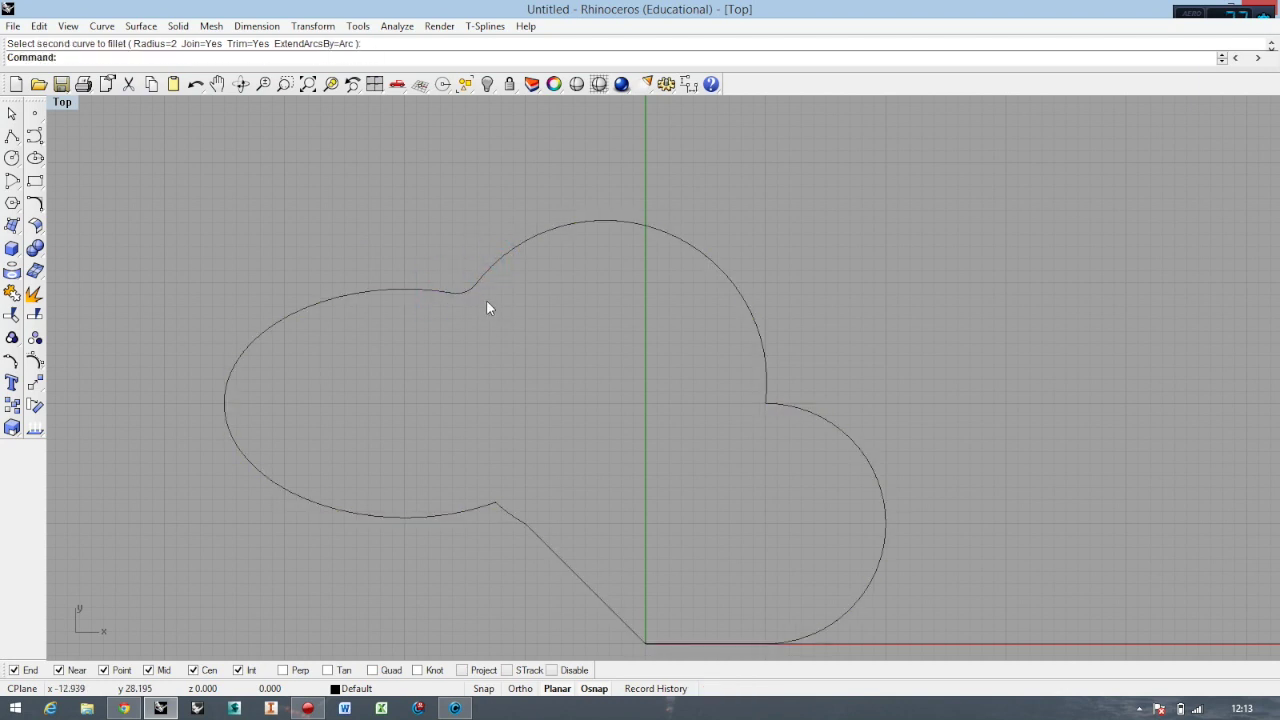
scroll(465, 296, up, 4)
scroll(457, 303, up, 2)
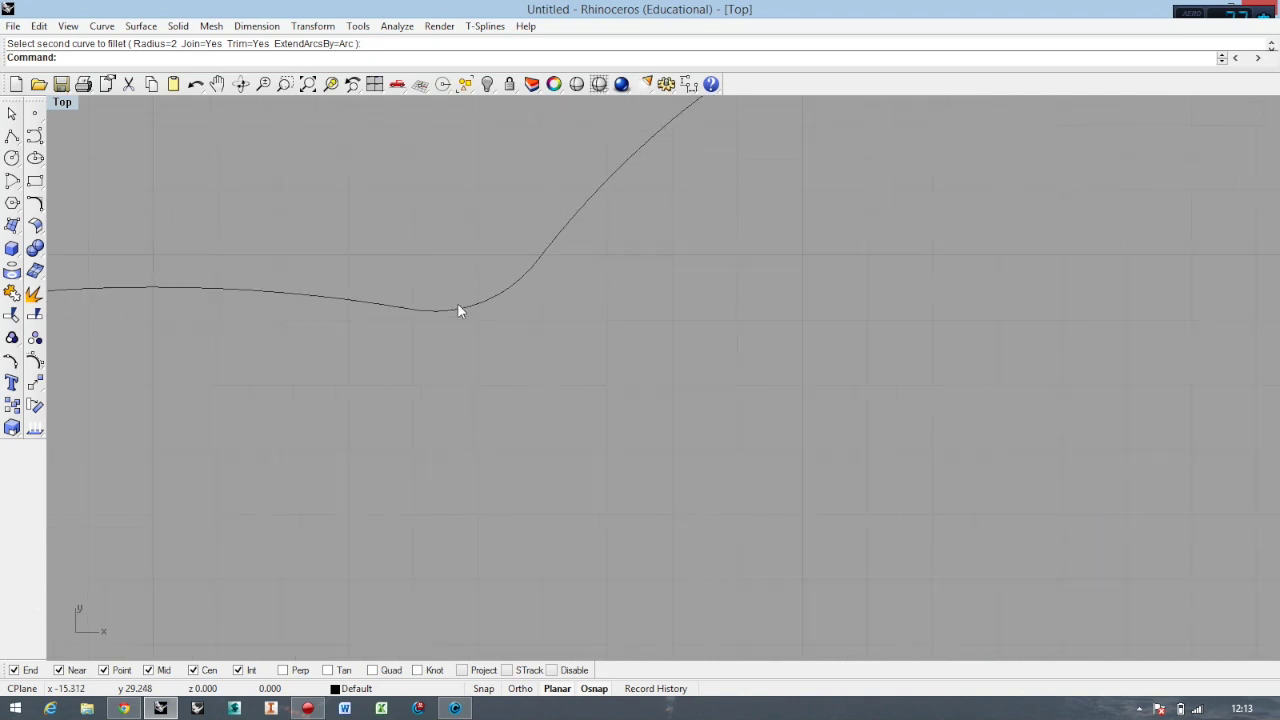
scroll(512, 365, down, 1)
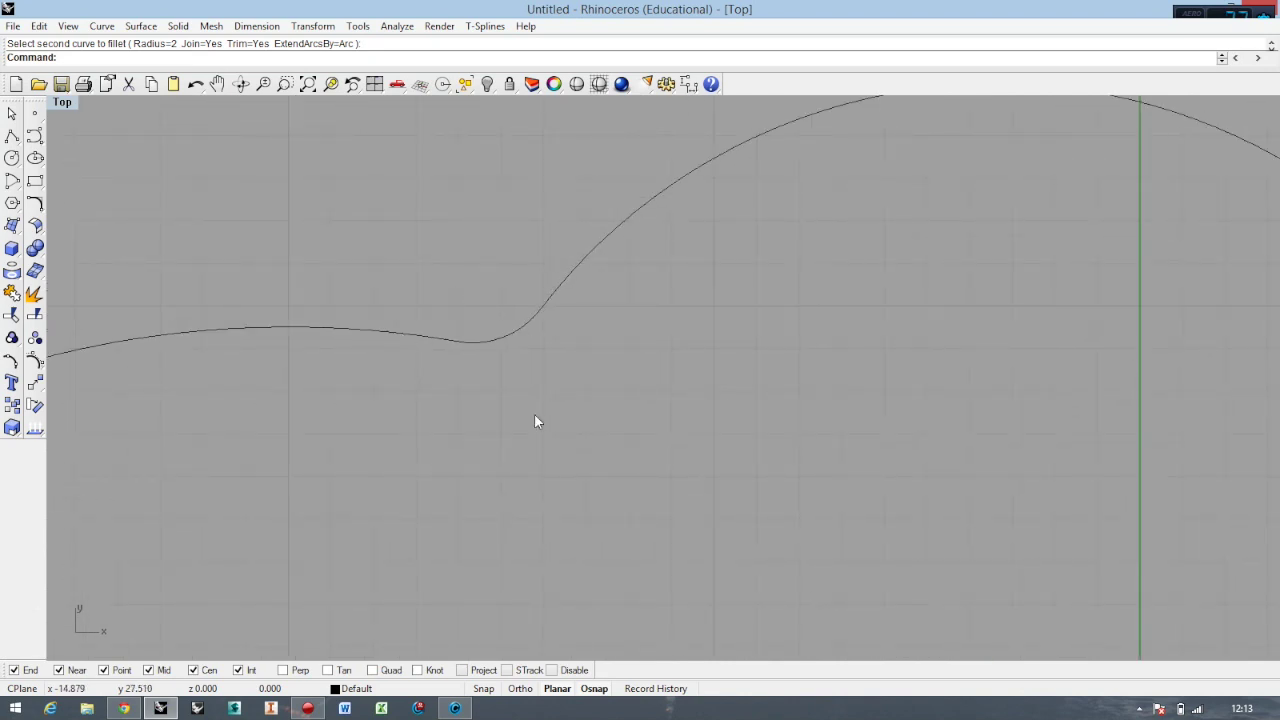
scroll(614, 349, down, 3)
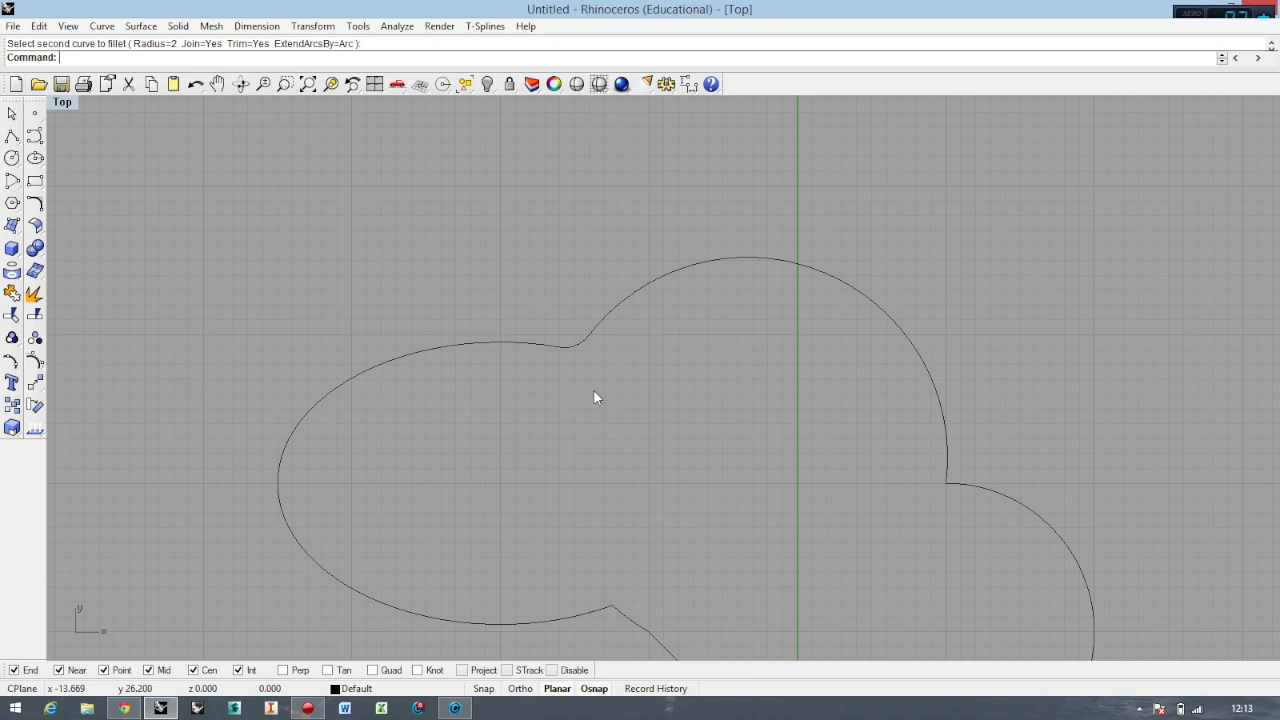
key(ctrl+z)
- Deselect the curves and round the ellipse–large circle notch with a radius-4 fillet
click(541, 286)
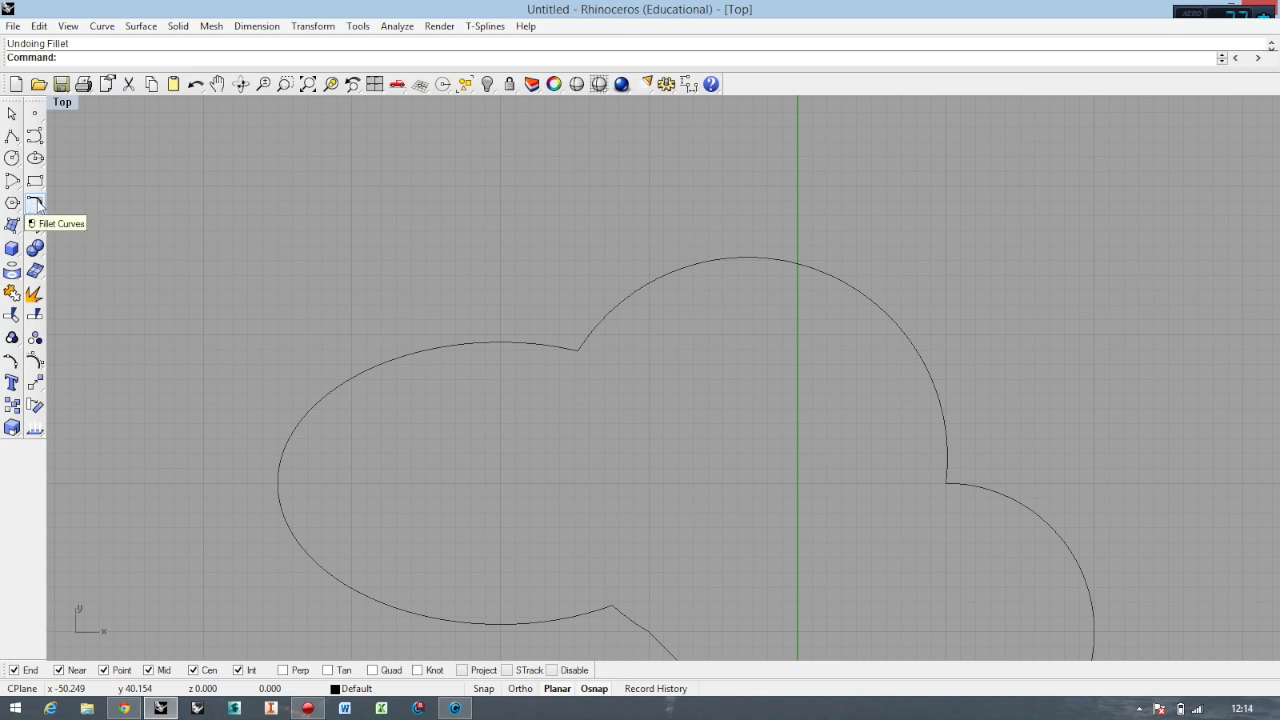
click(36, 204)
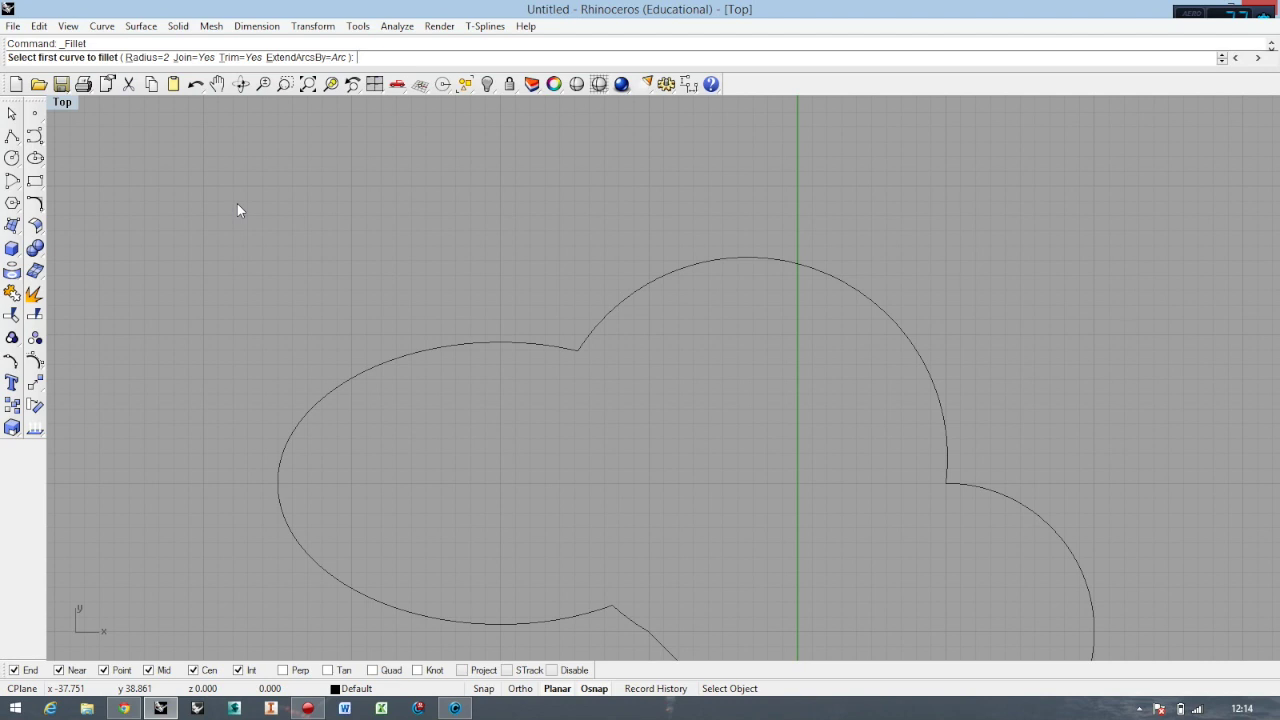
text(4)
key(Return)
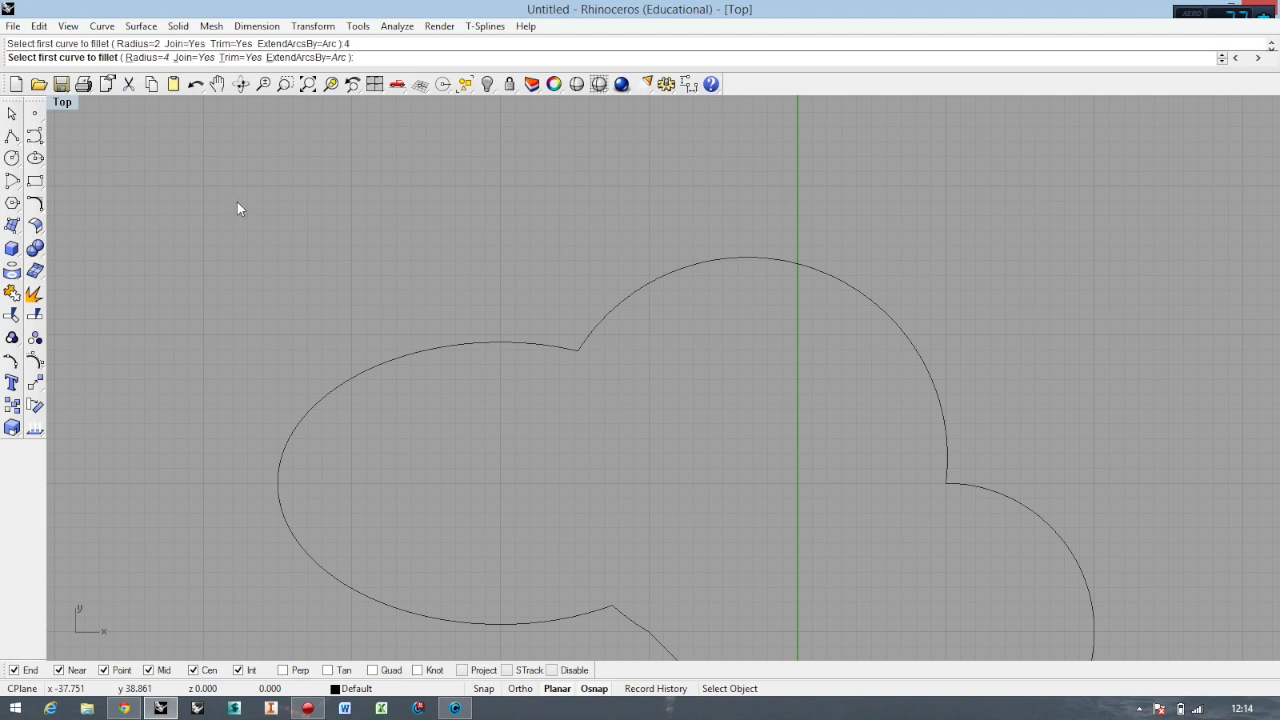
click(556, 344)
click(600, 320)
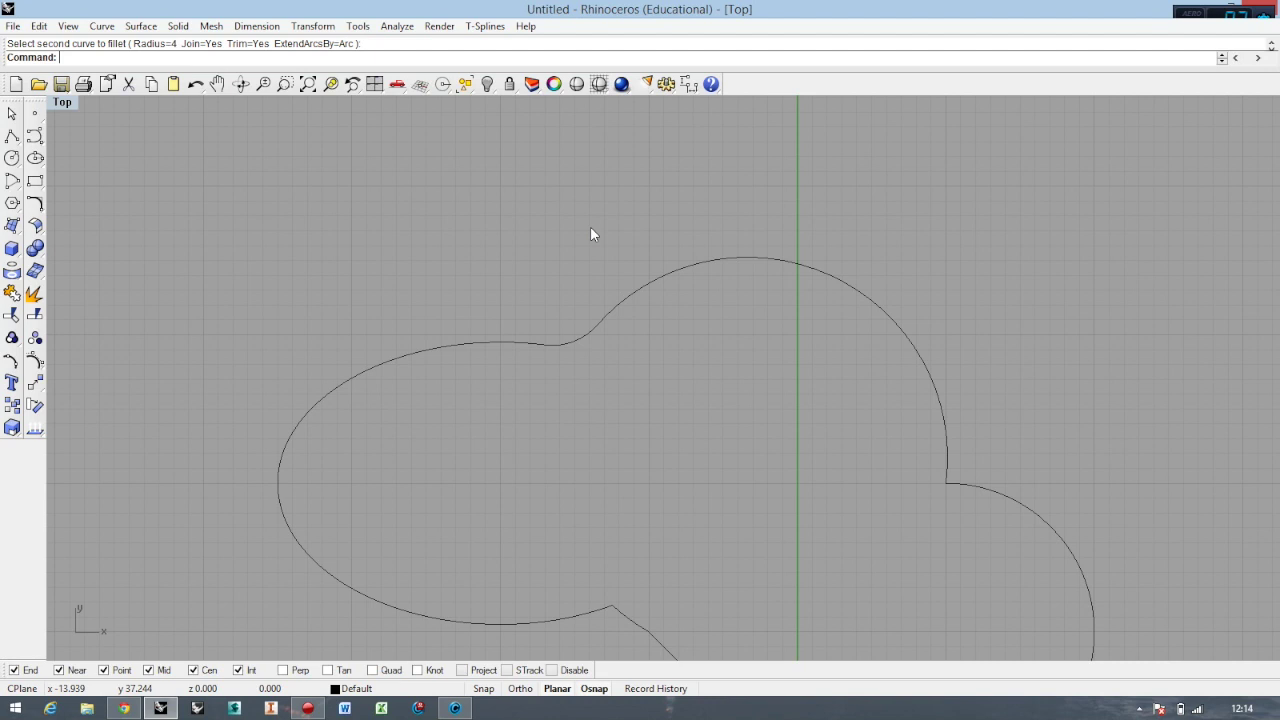
key(Return)
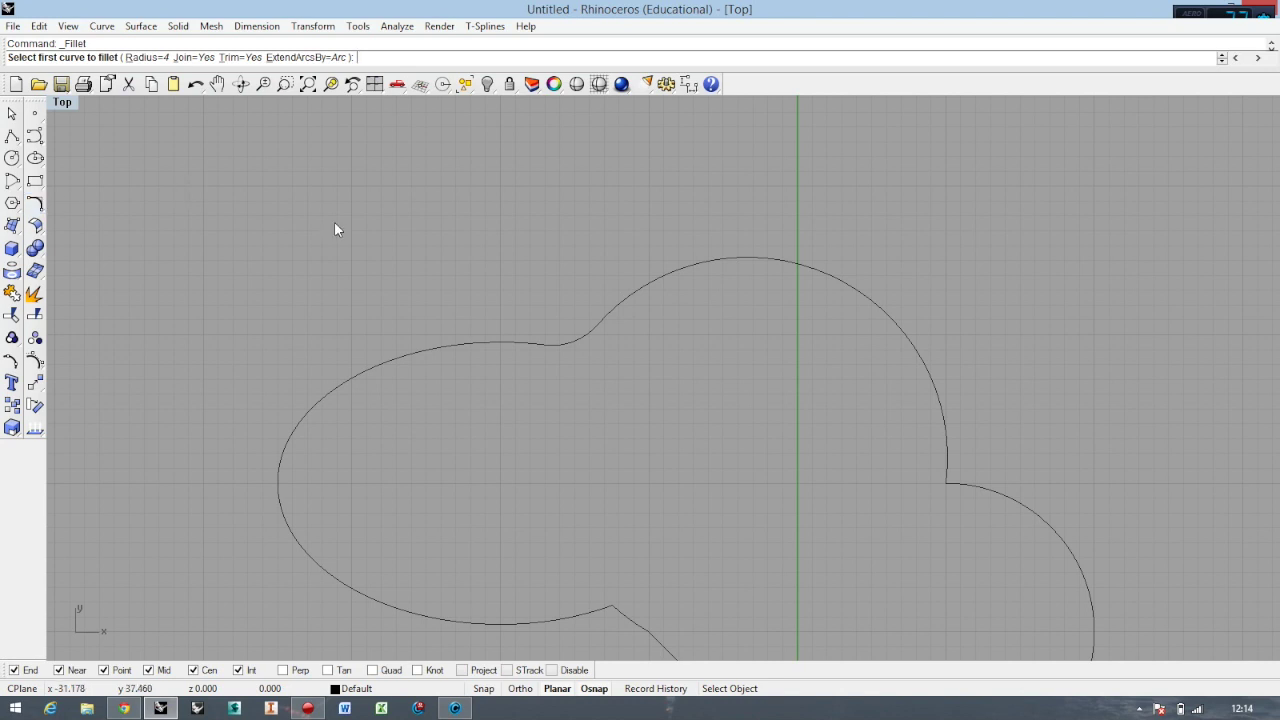
- Fillet the large circle and small right circle with radius 6
scroll(401, 207, down, 2)
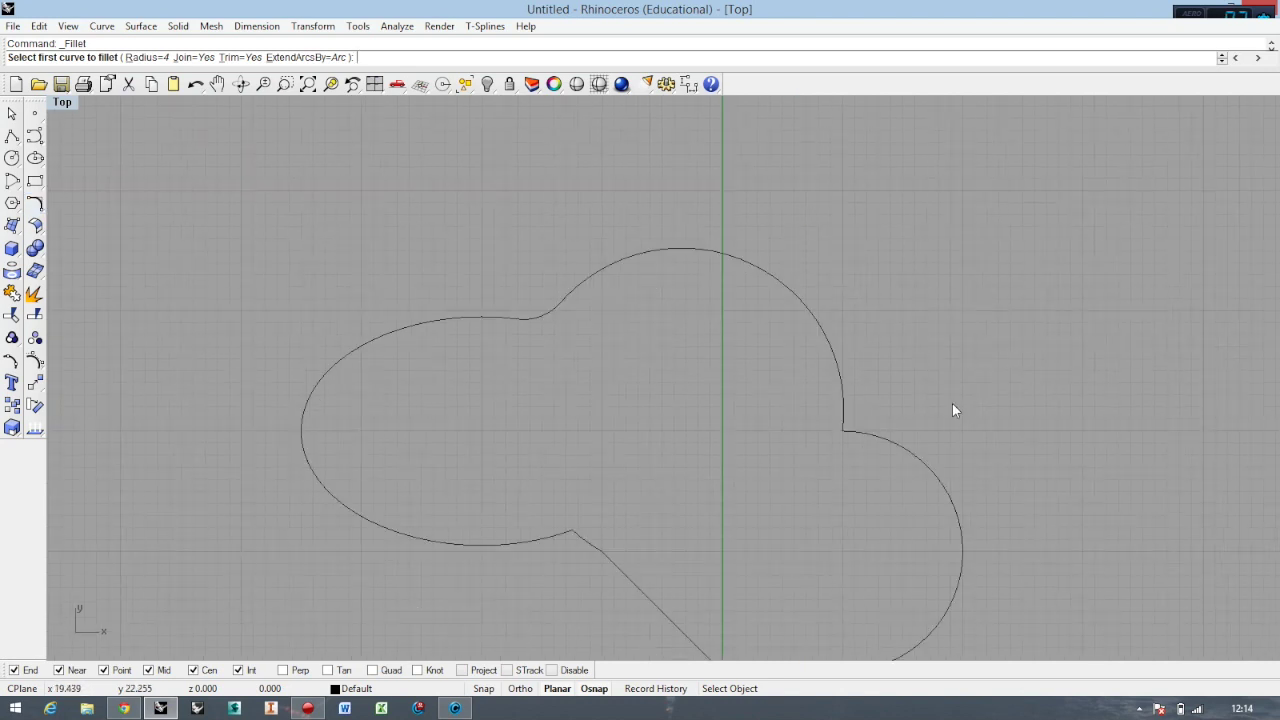
scroll(947, 404, up, 2)
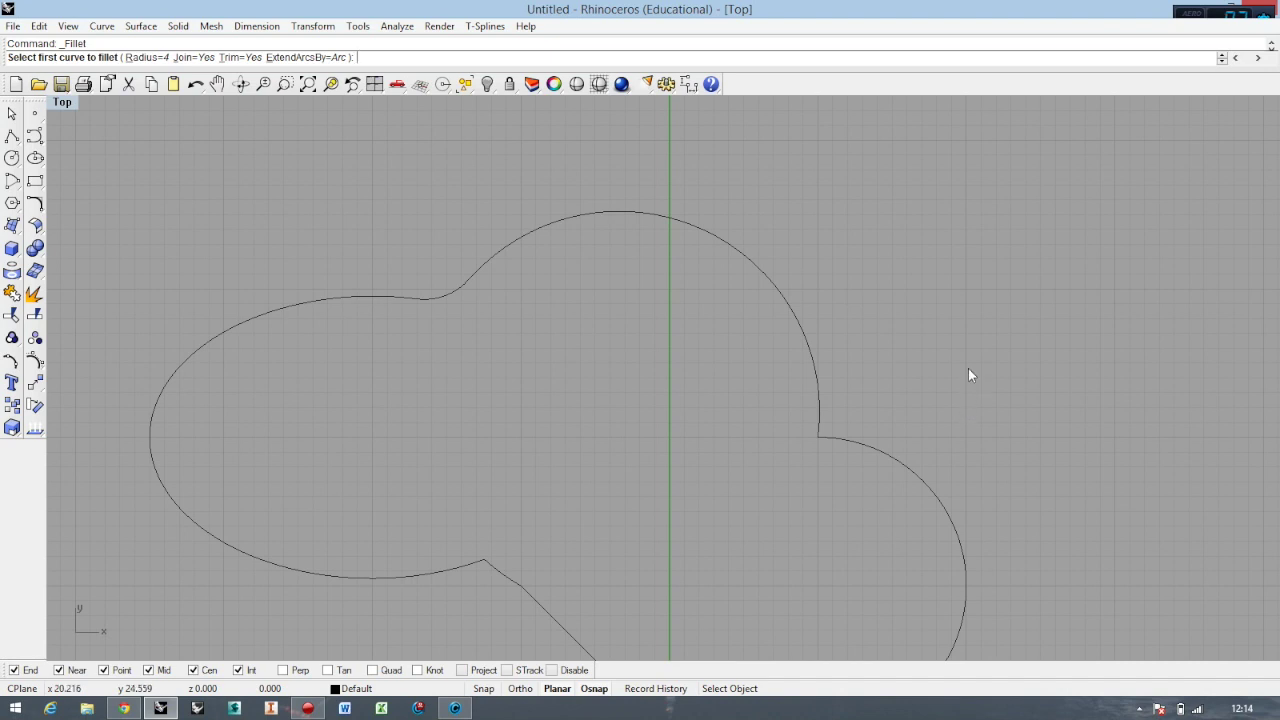
text(6)
key(Return)
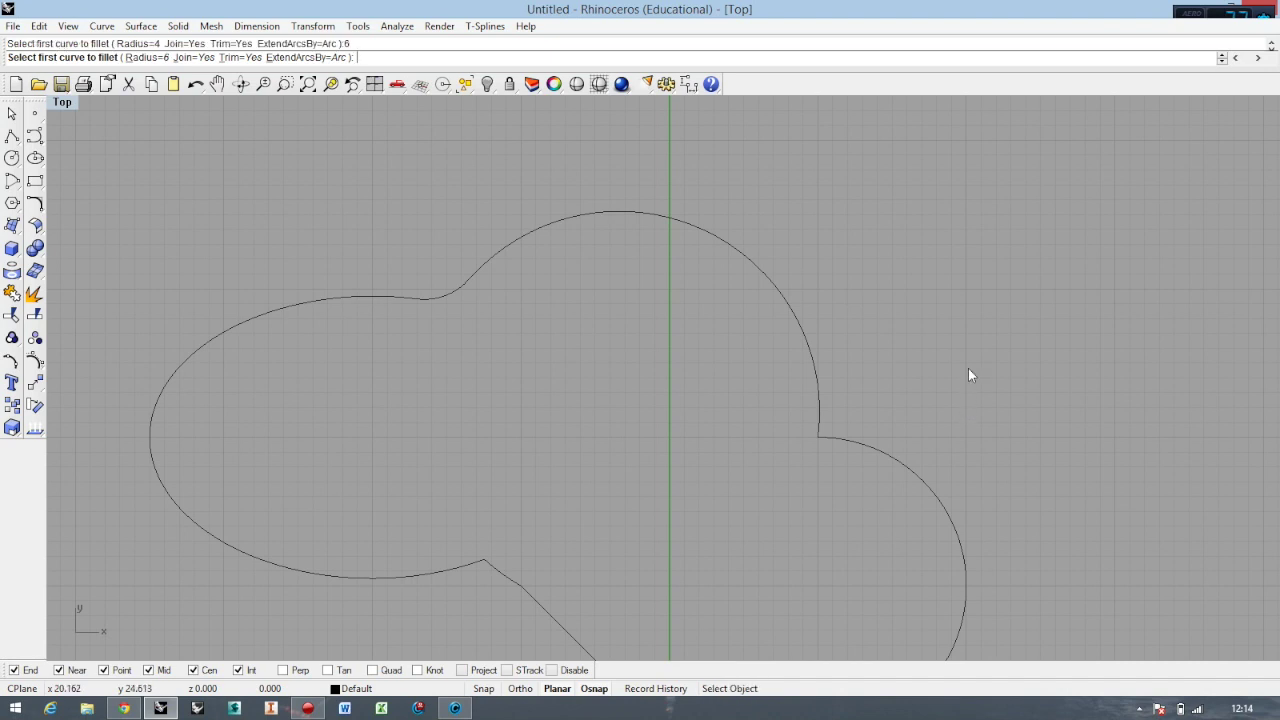
click(817, 396)
click(847, 437)
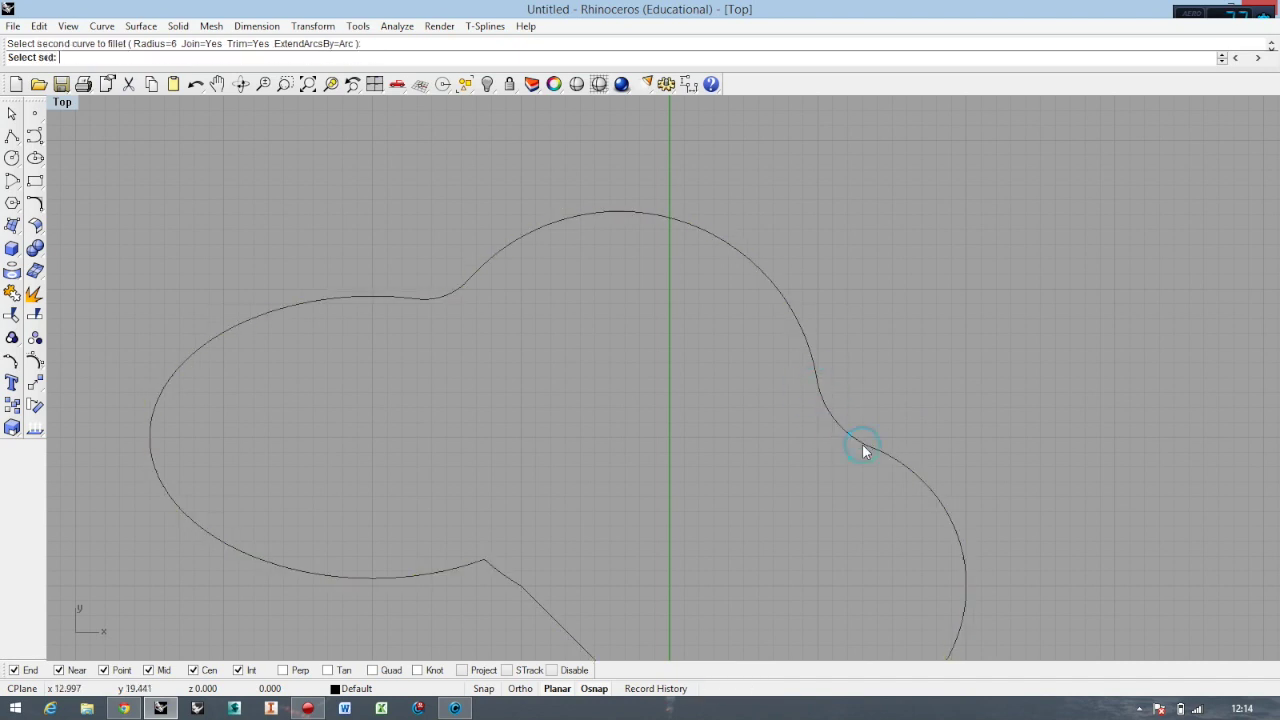
scroll(821, 274, down, 3)
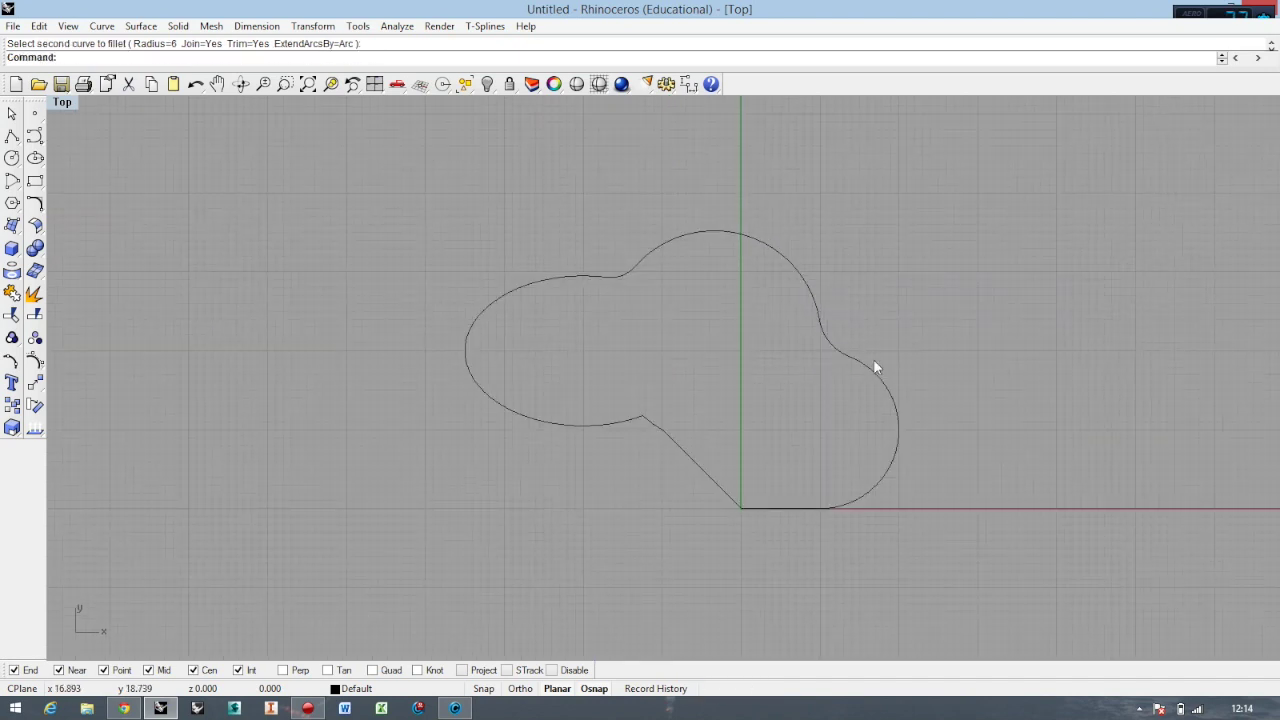
scroll(877, 390, up, 2)
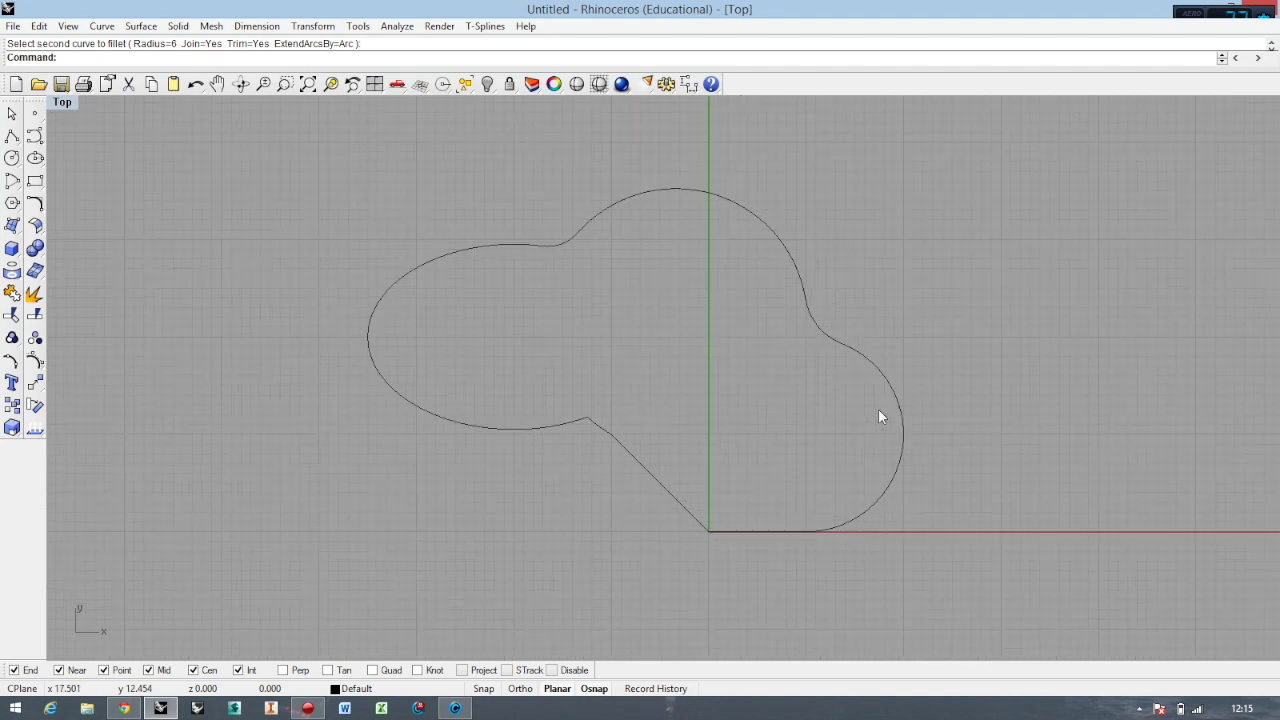
- Repeat Fillet and enter a radius of 100
right_click(925, 343)
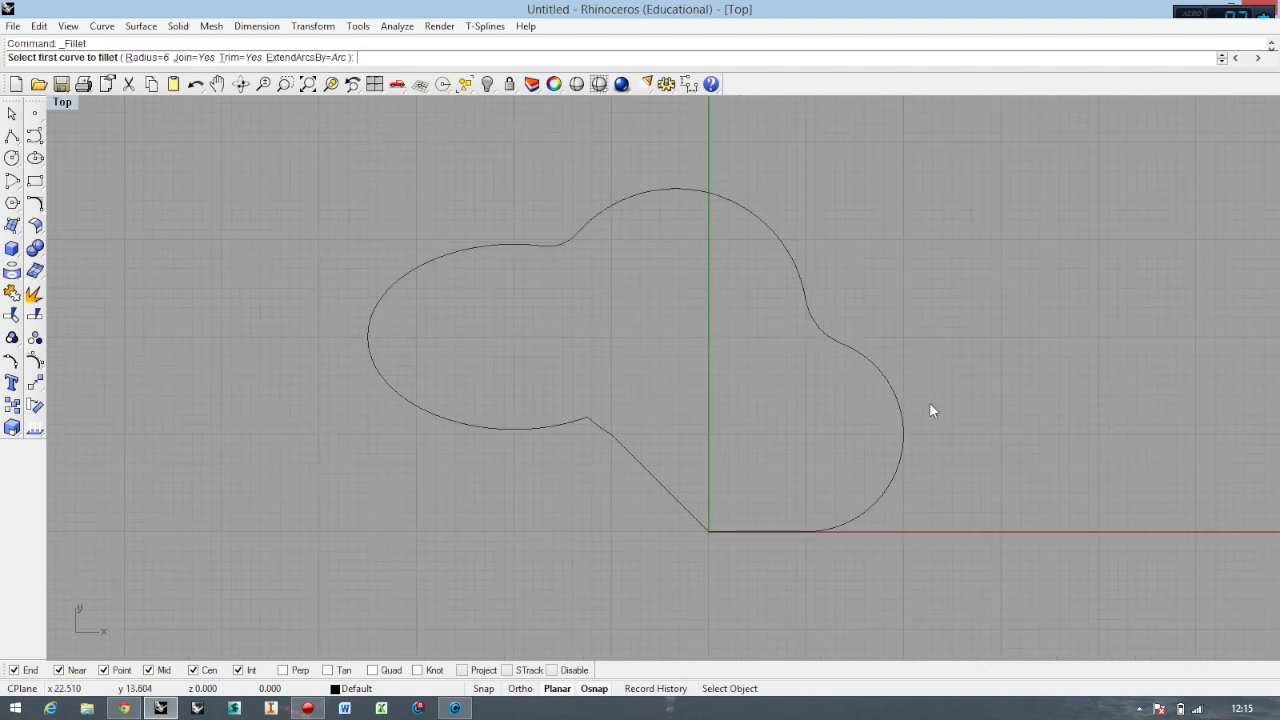
scroll(717, 537, up, 2)
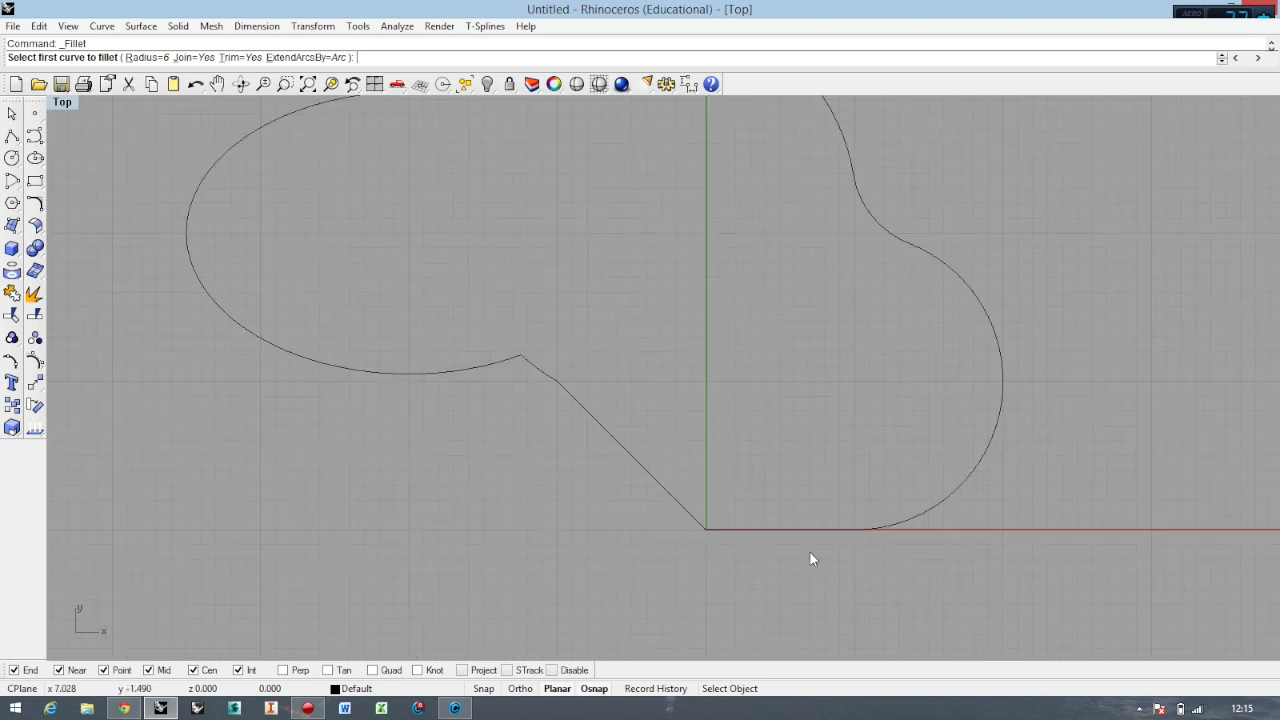
scroll(622, 410, down, 1)
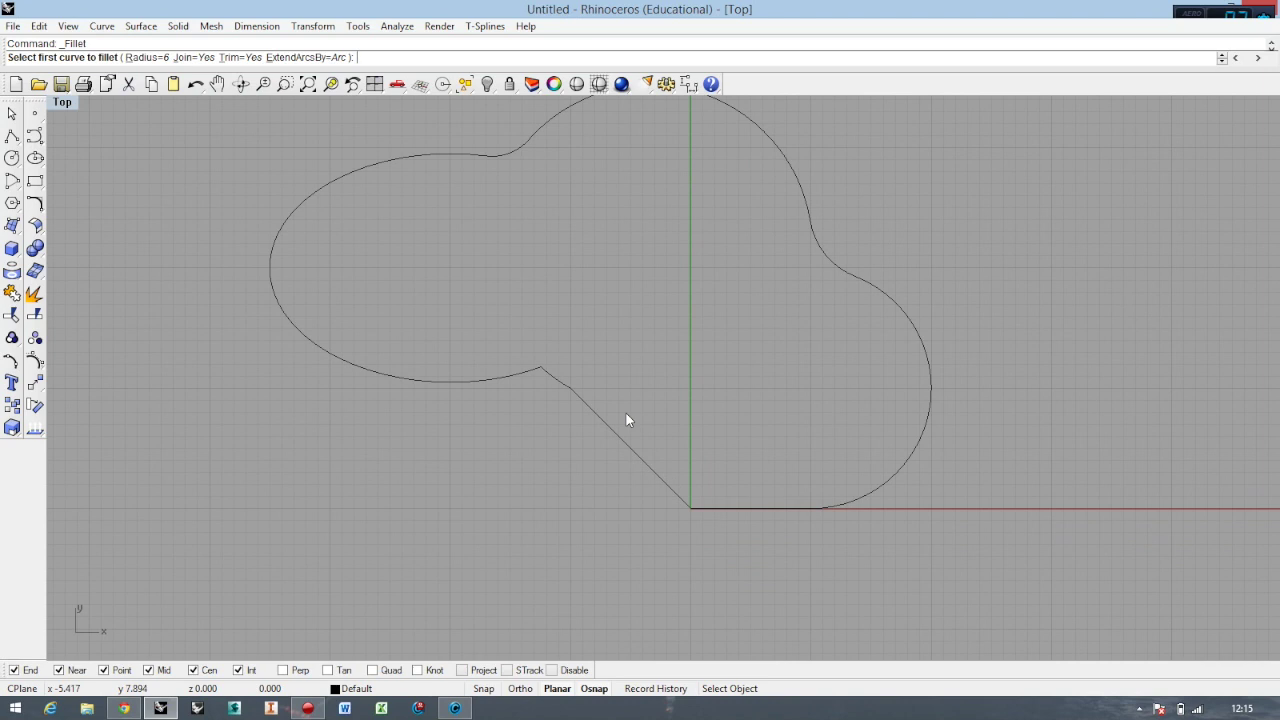
text(100)
key(Return)
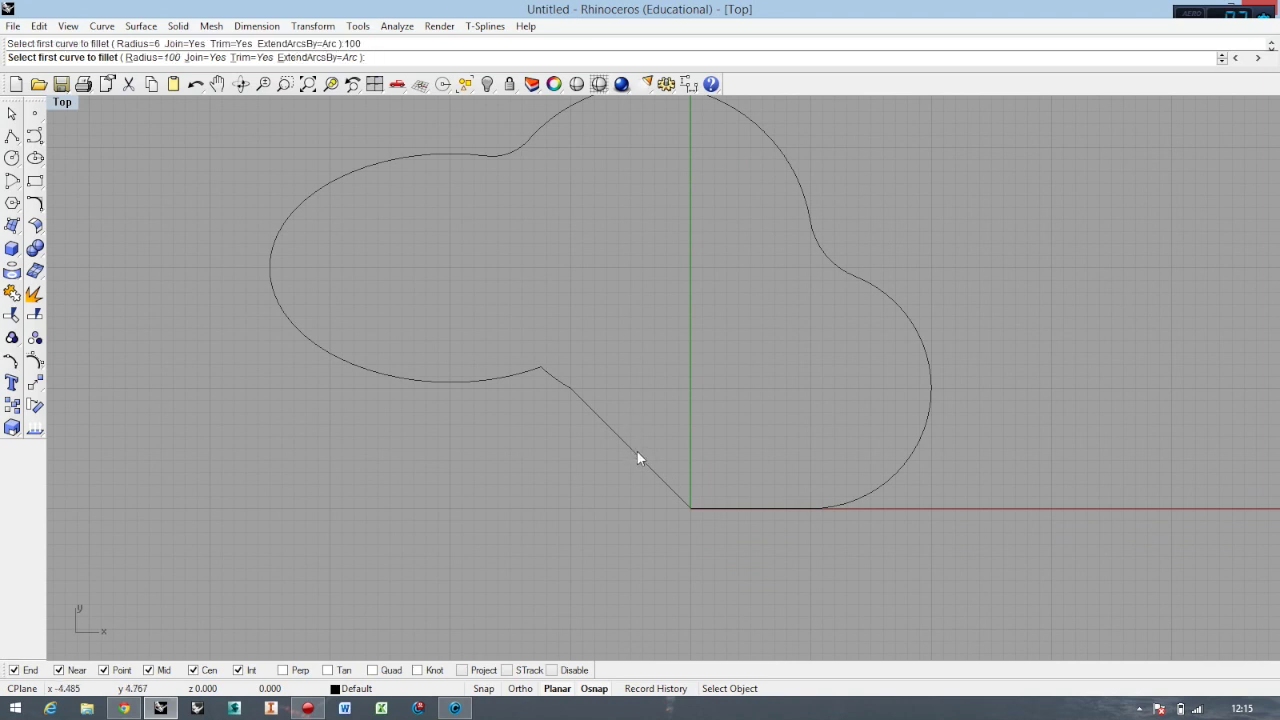
click(637, 452)
click(736, 507)
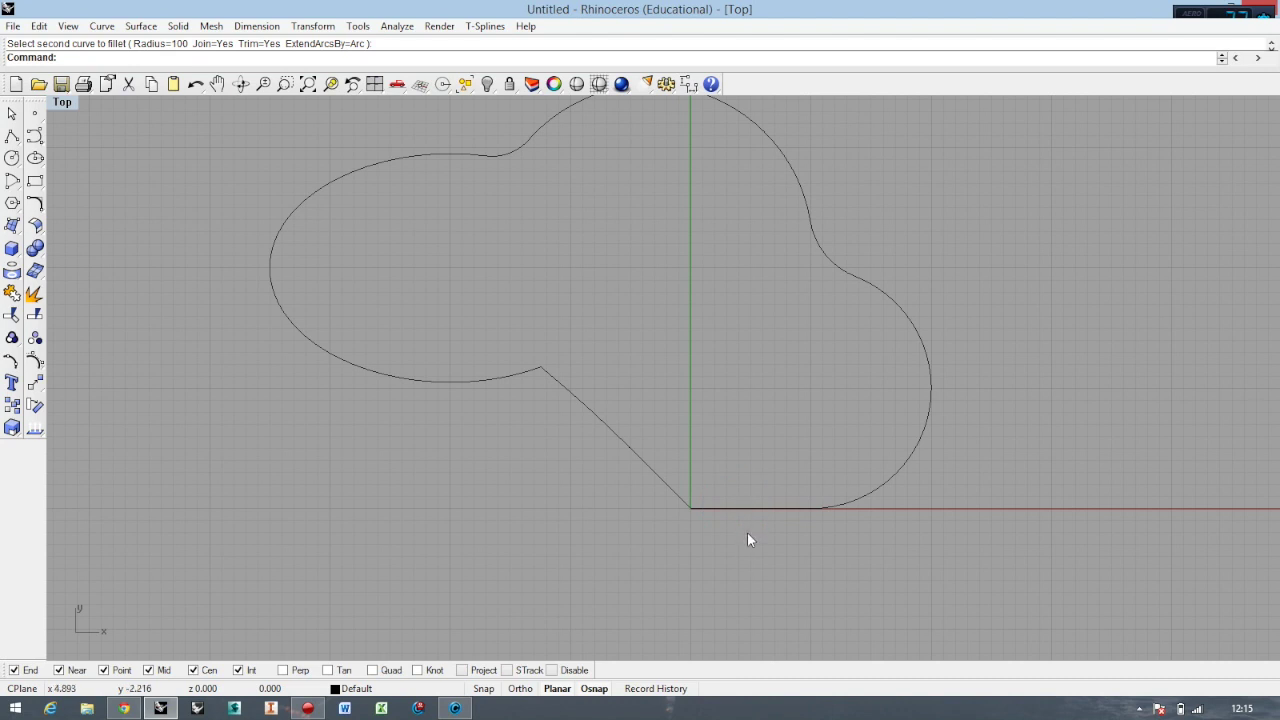
scroll(747, 532, up, 3)
scroll(739, 594, down, 6)
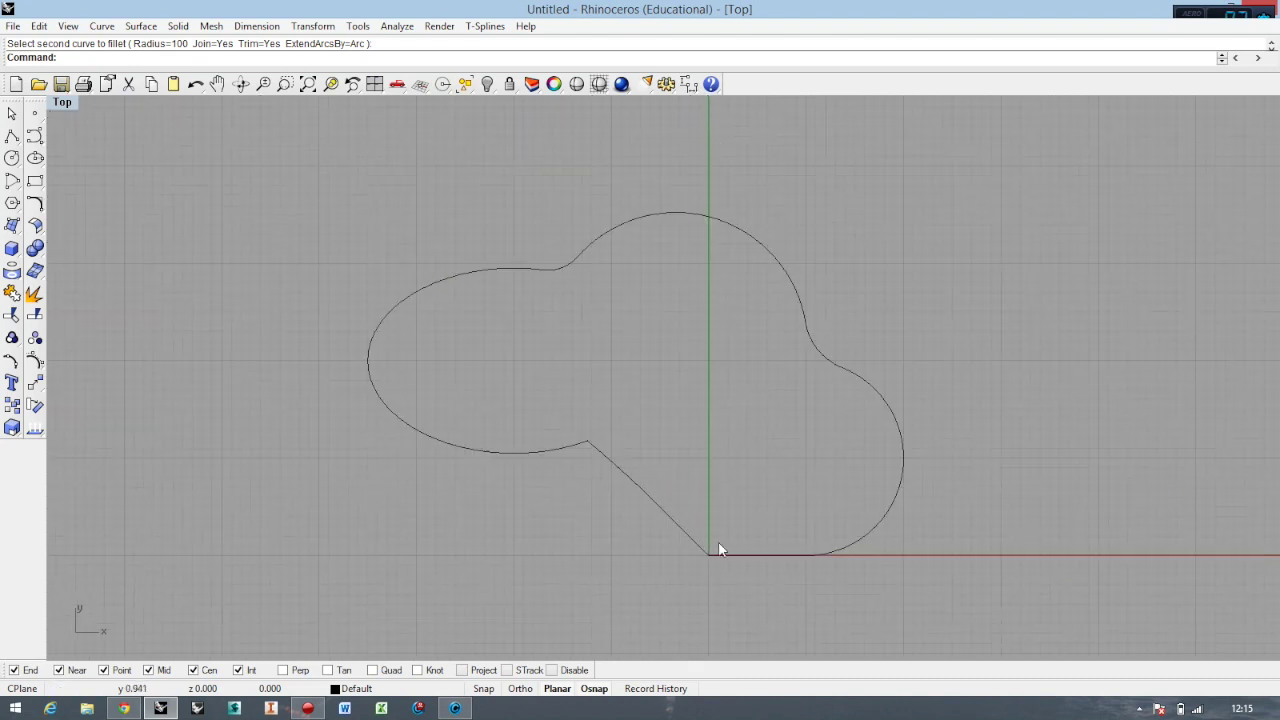
scroll(718, 560, up, 2)
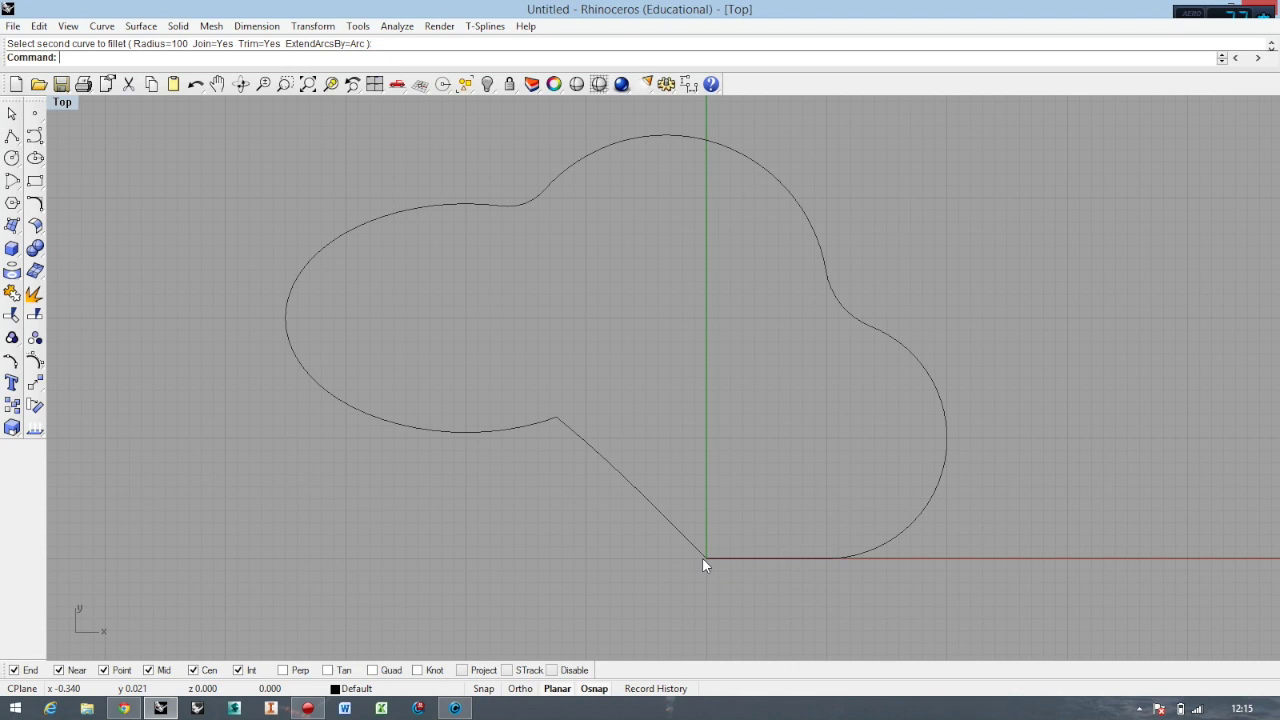
- Try a 0.001-radius fillet between the diagonal and bottom lines, zooming in to check
right_click(650, 418)
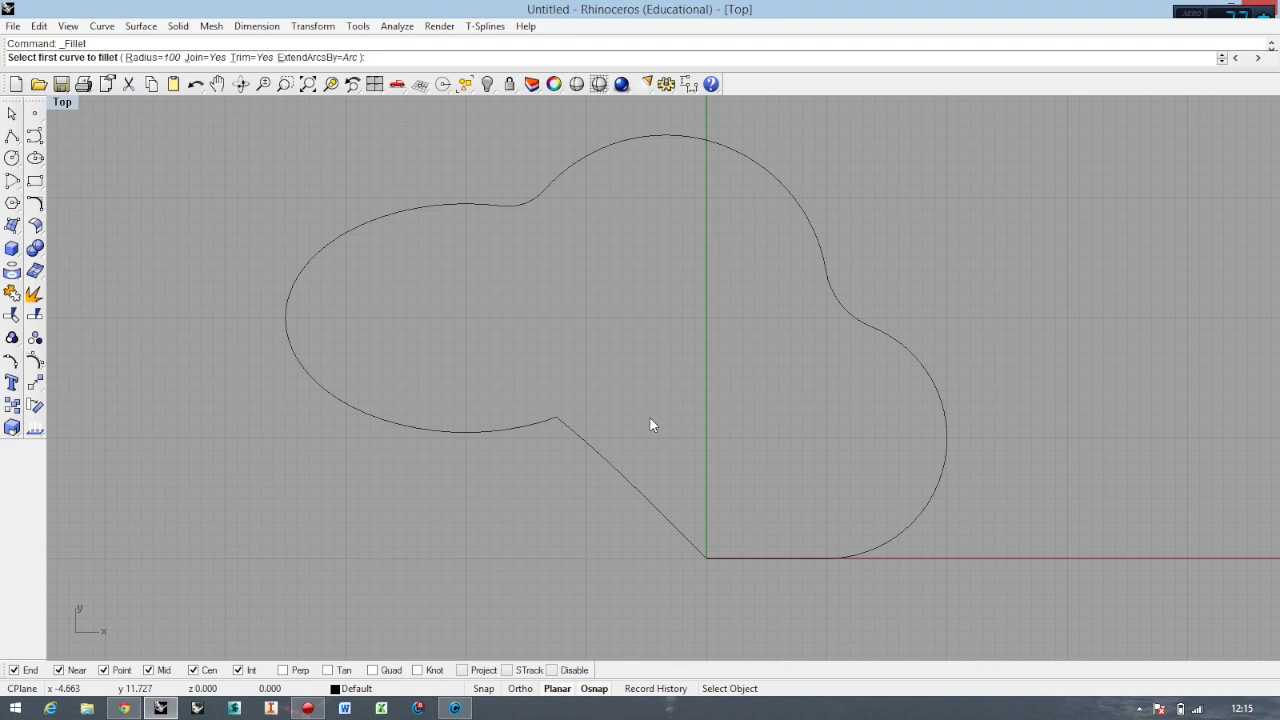
text(0.001)
key(Return)
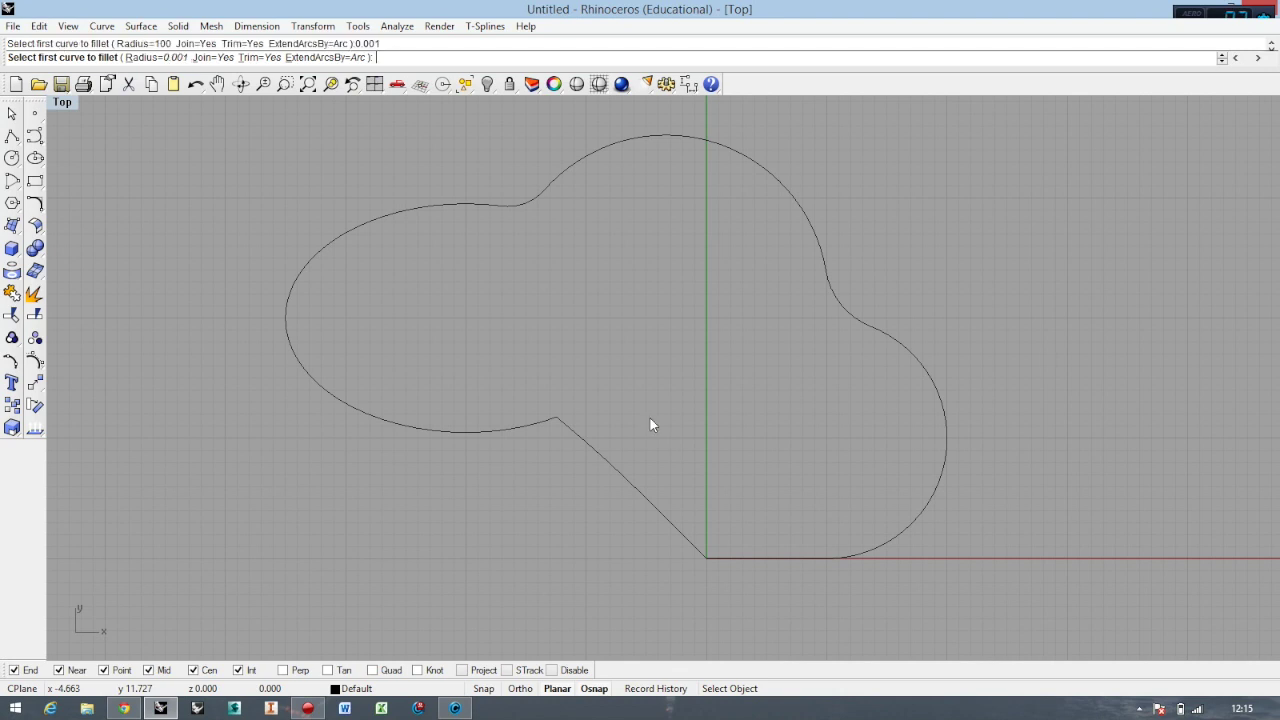
click(689, 545)
click(723, 556)
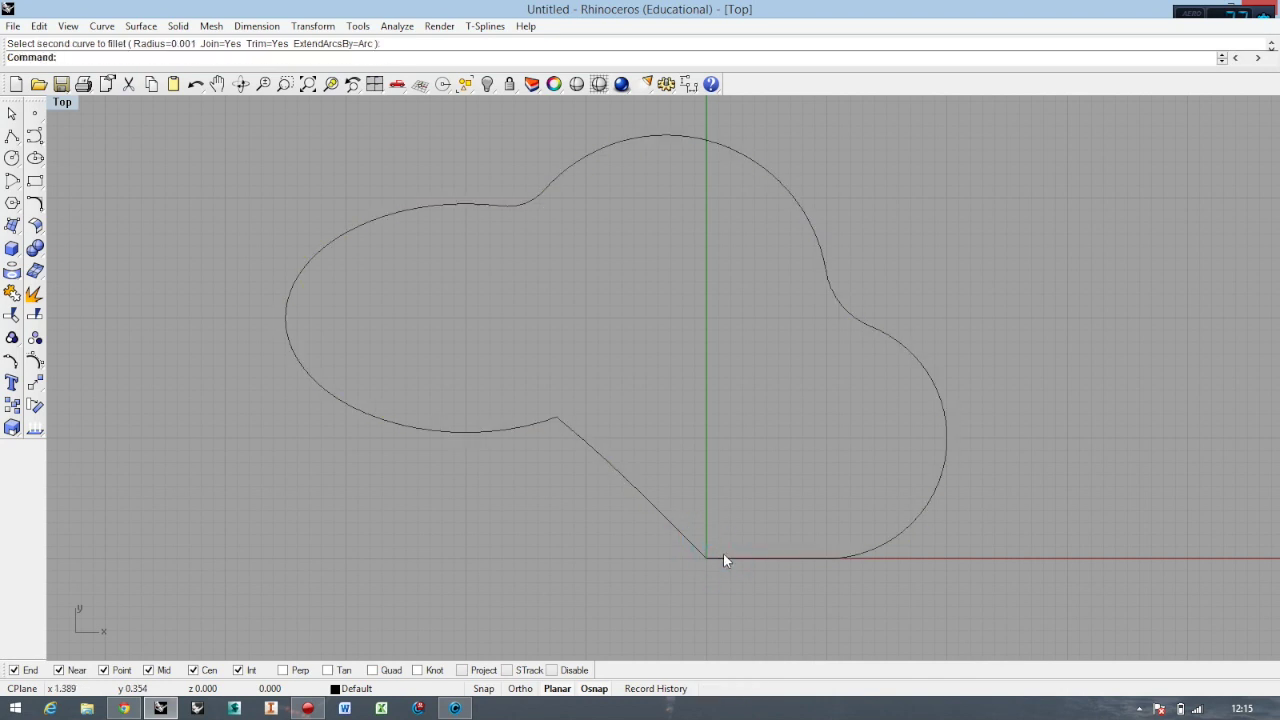
scroll(708, 562, up, 5)
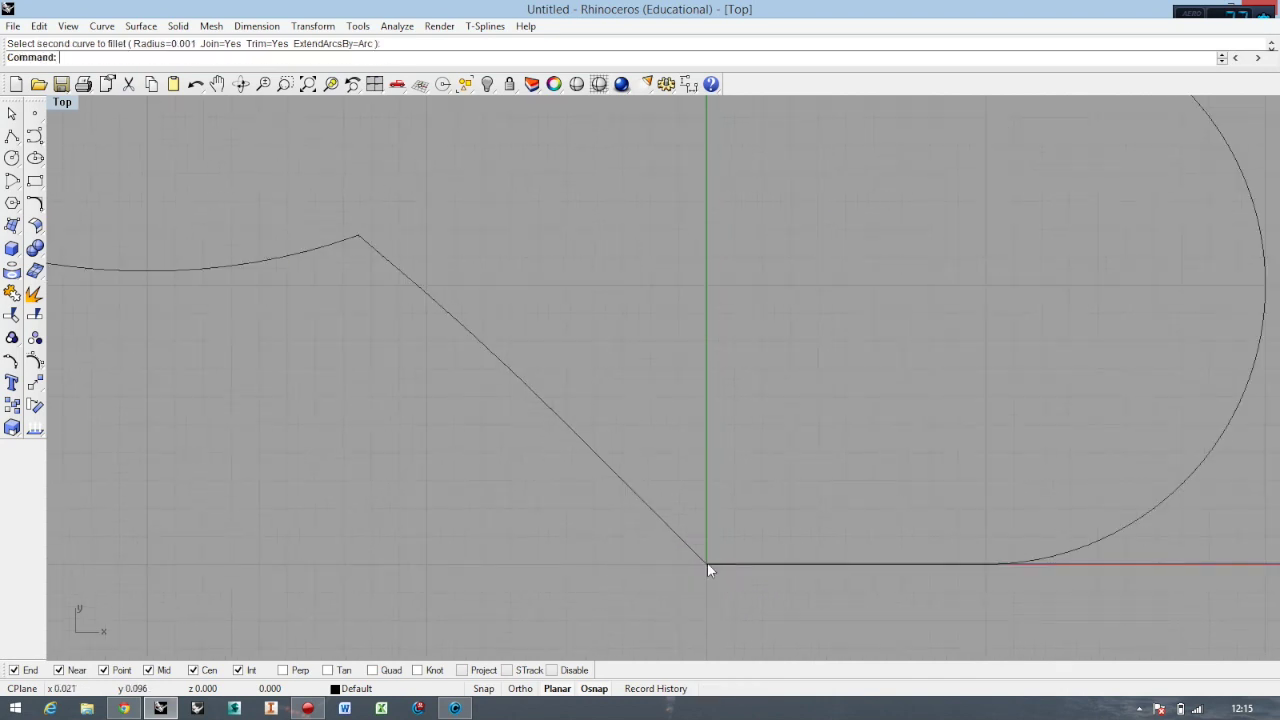
scroll(705, 558, up, 3)
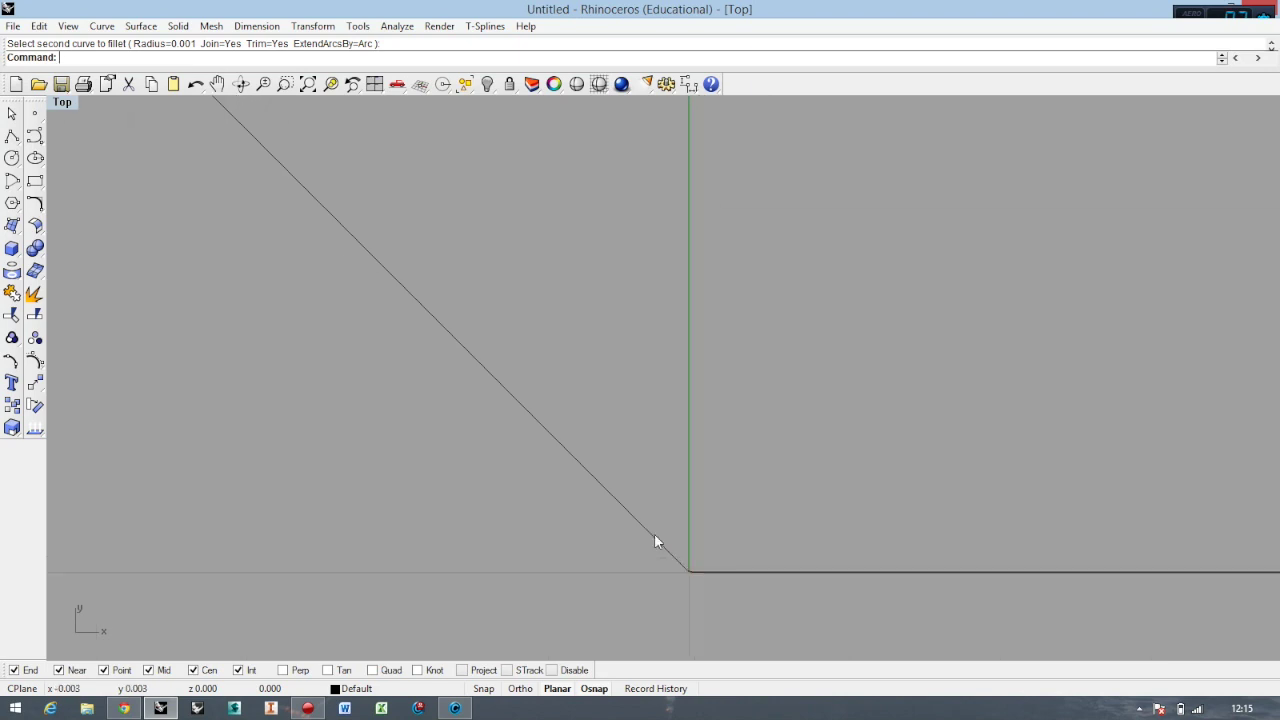
scroll(706, 560, up, 4)
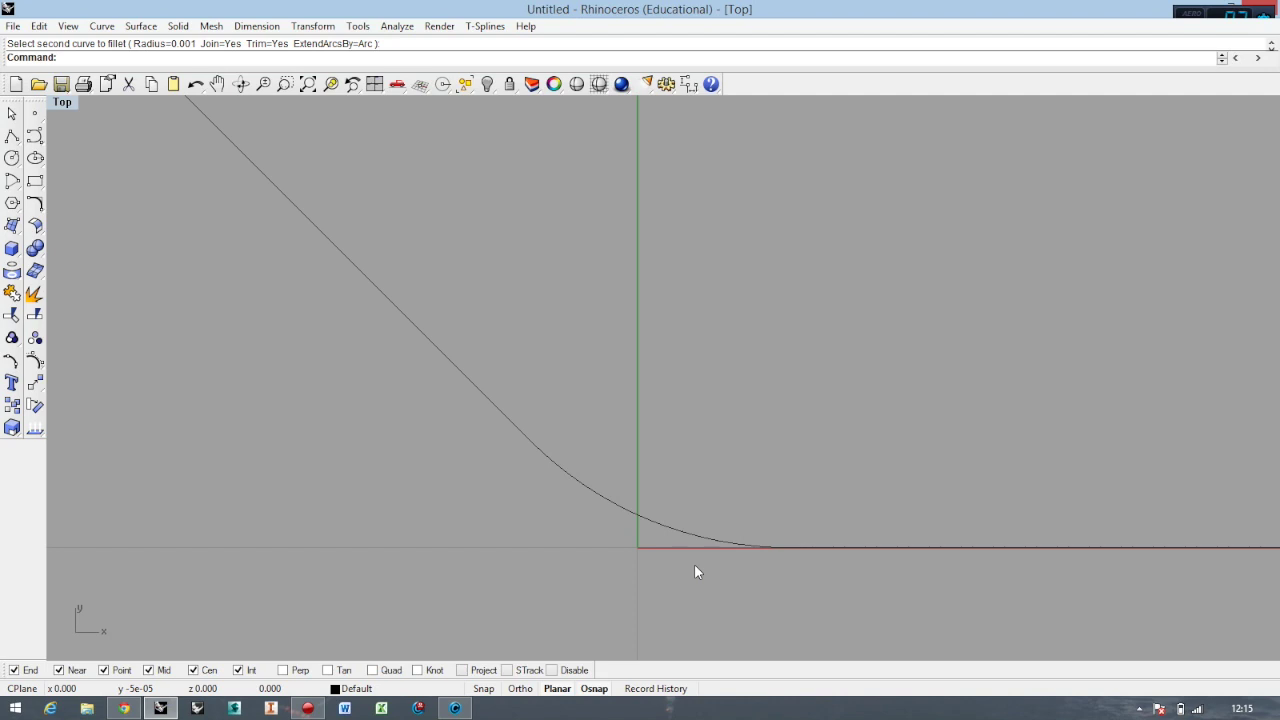
scroll(660, 548, down, 4)
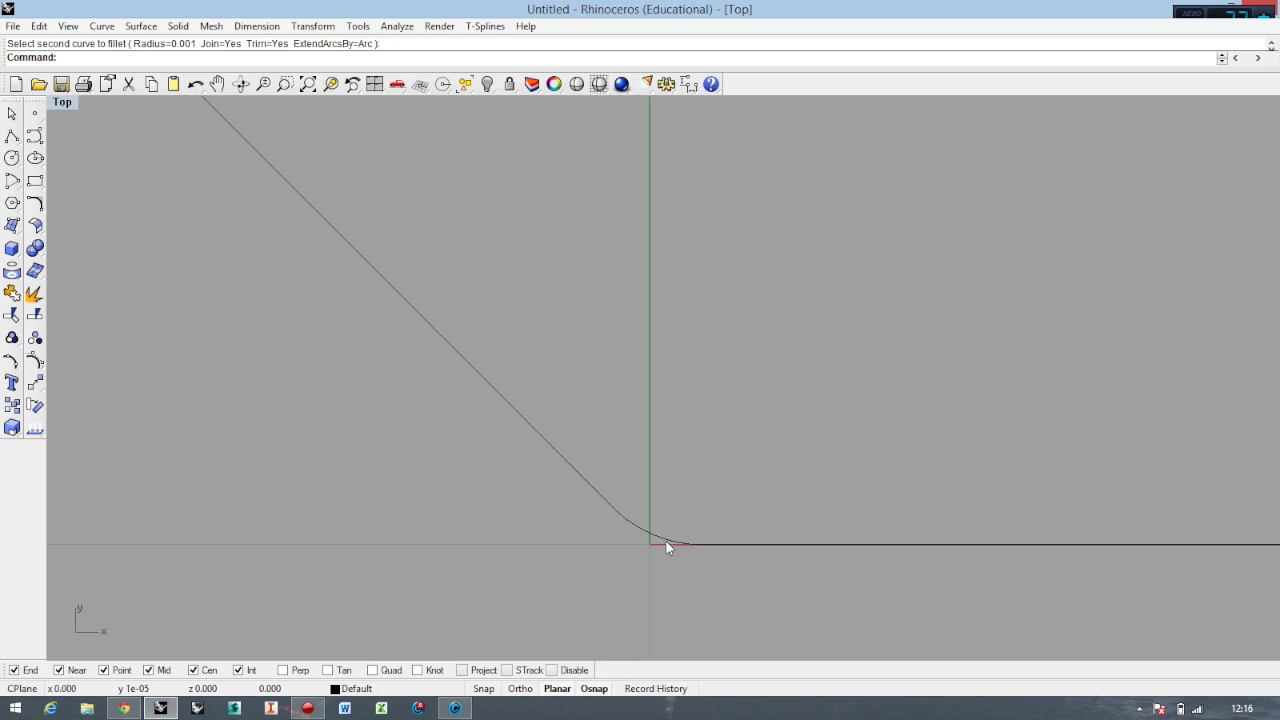
scroll(685, 554, down, 5)
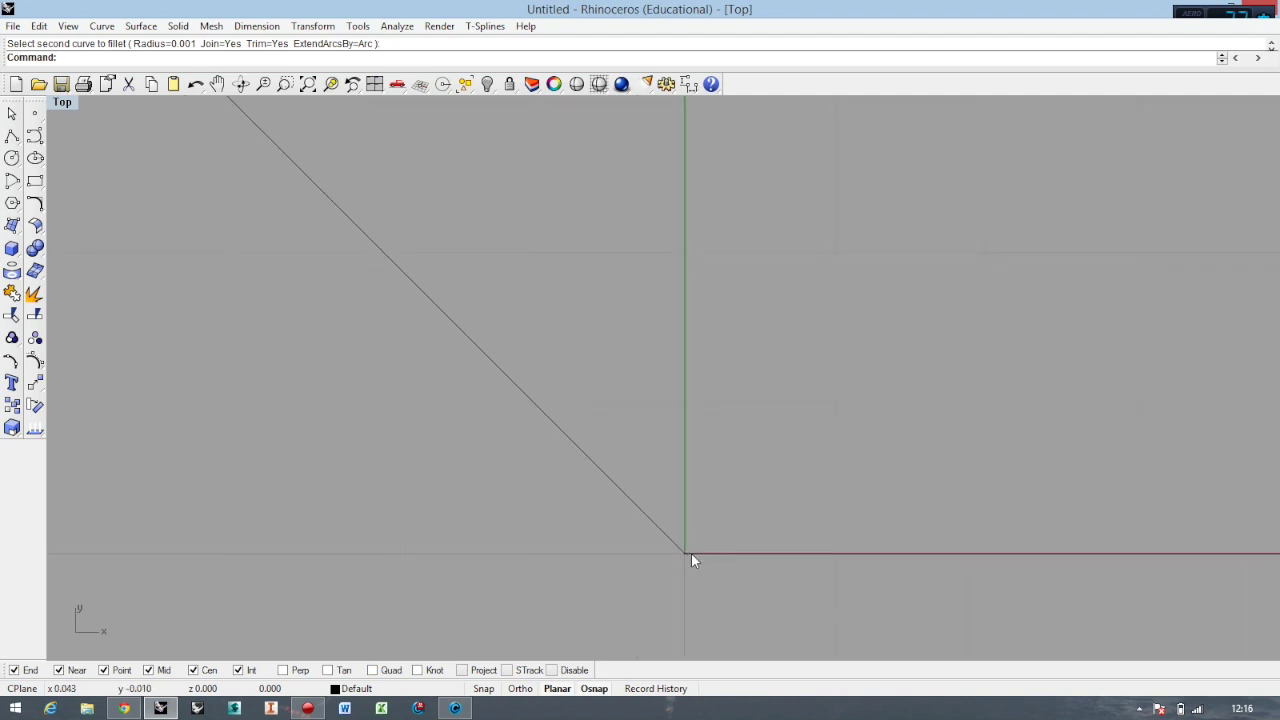
scroll(705, 558, down, 1)
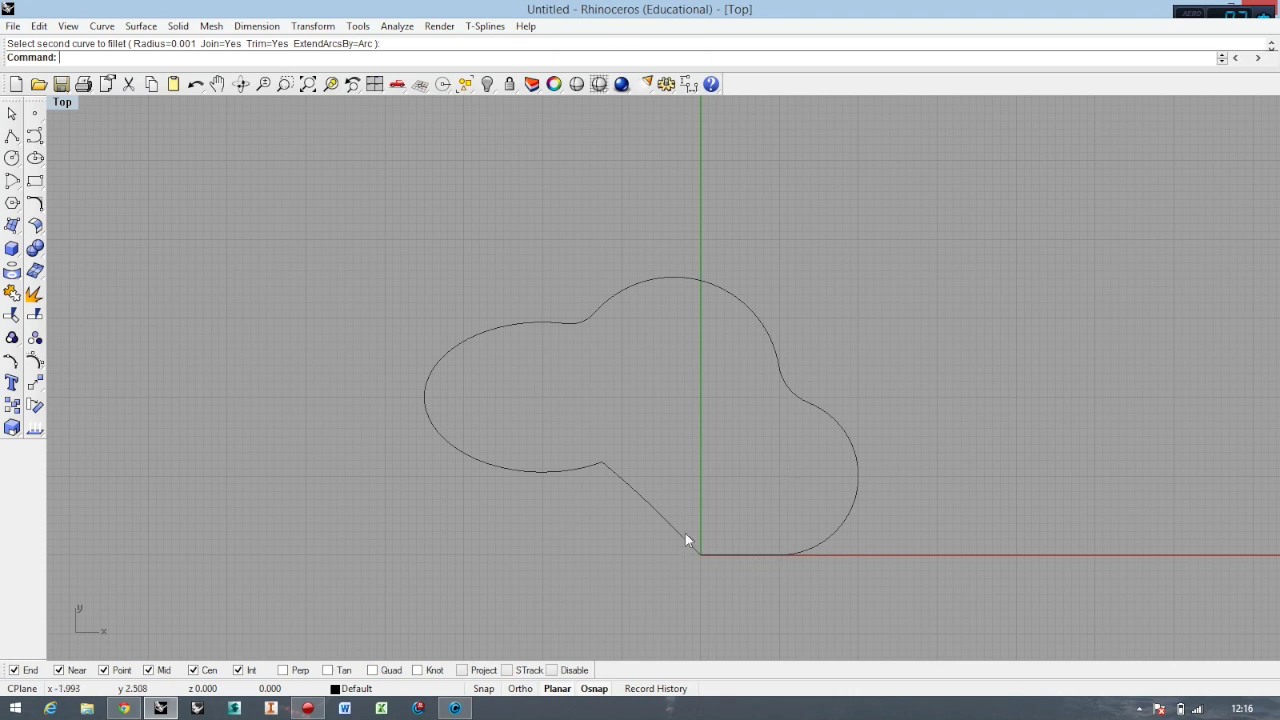
scroll(712, 489, up, 4)
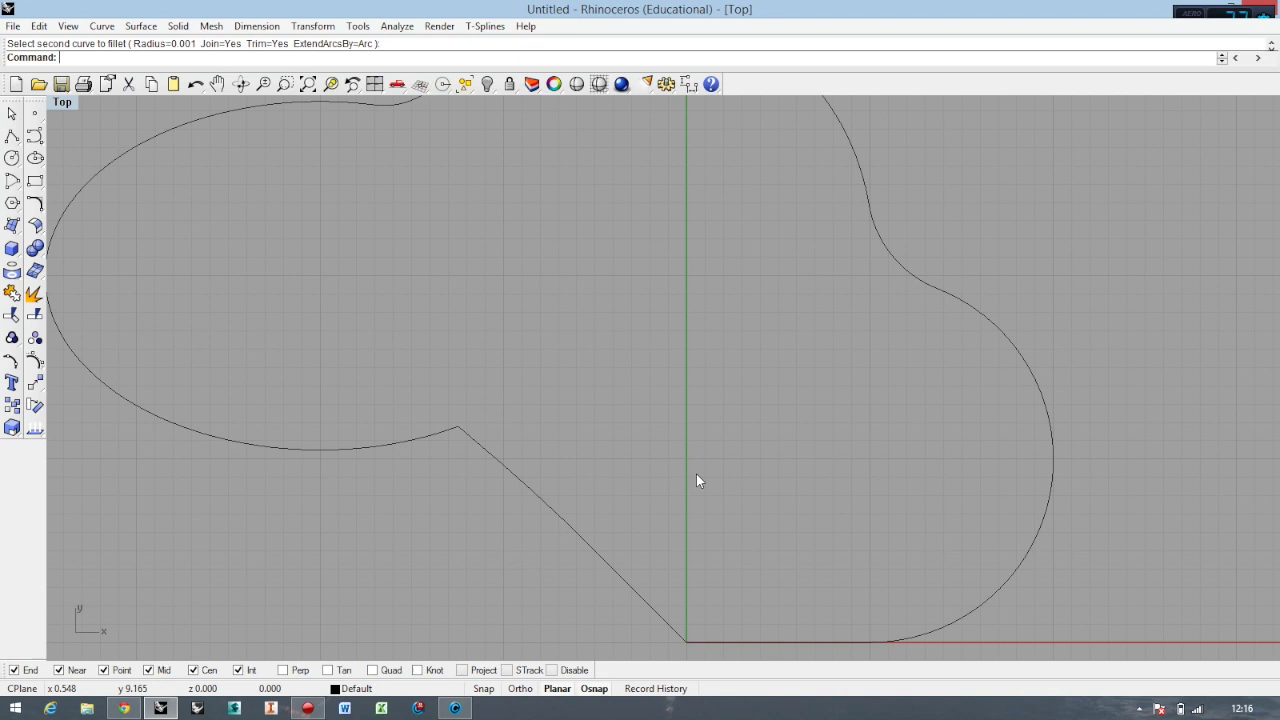
scroll(712, 526, down, 3)
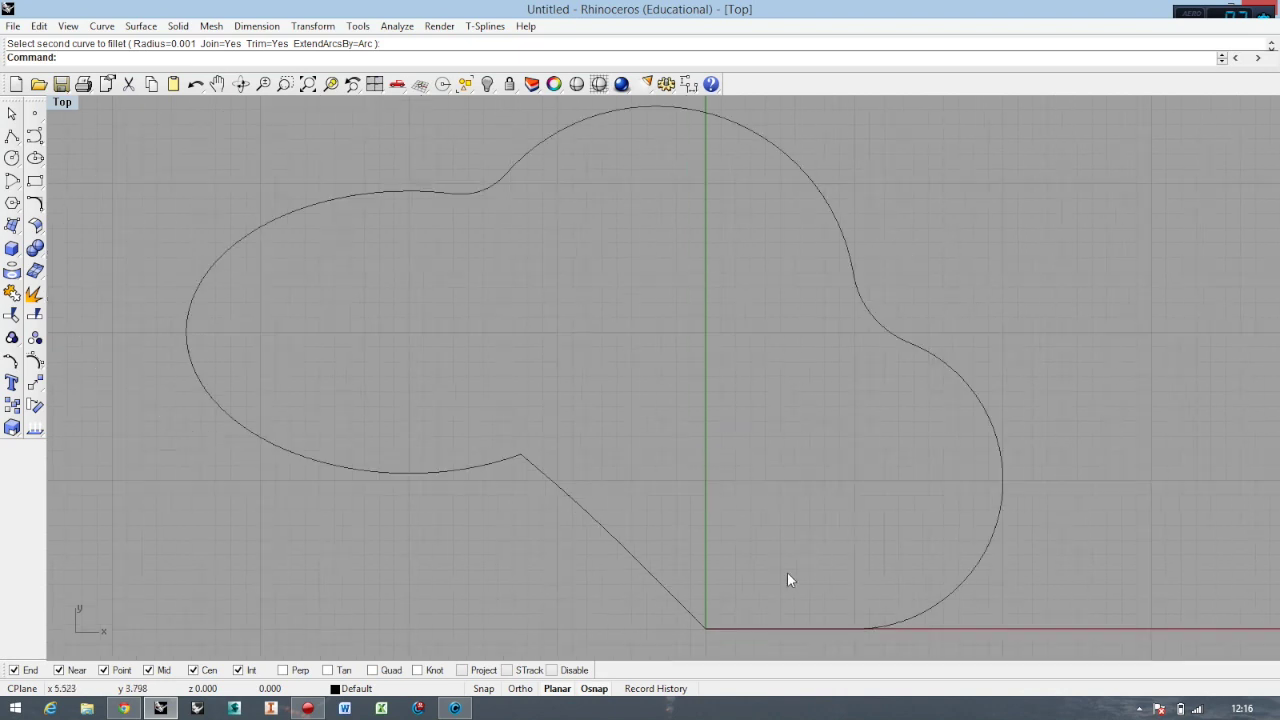
scroll(786, 580, down, 1)
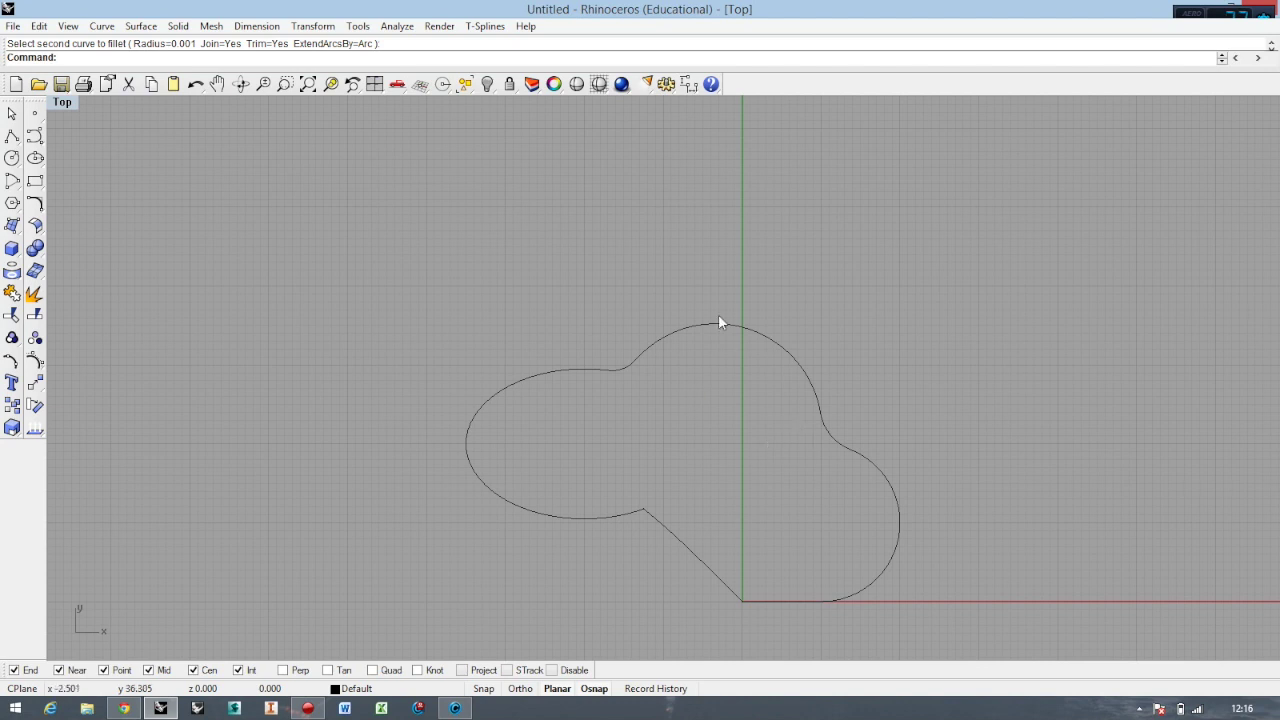
- Undo the tiny fillet and try a radius-40 fillet on the bottom corner
click(747, 354)
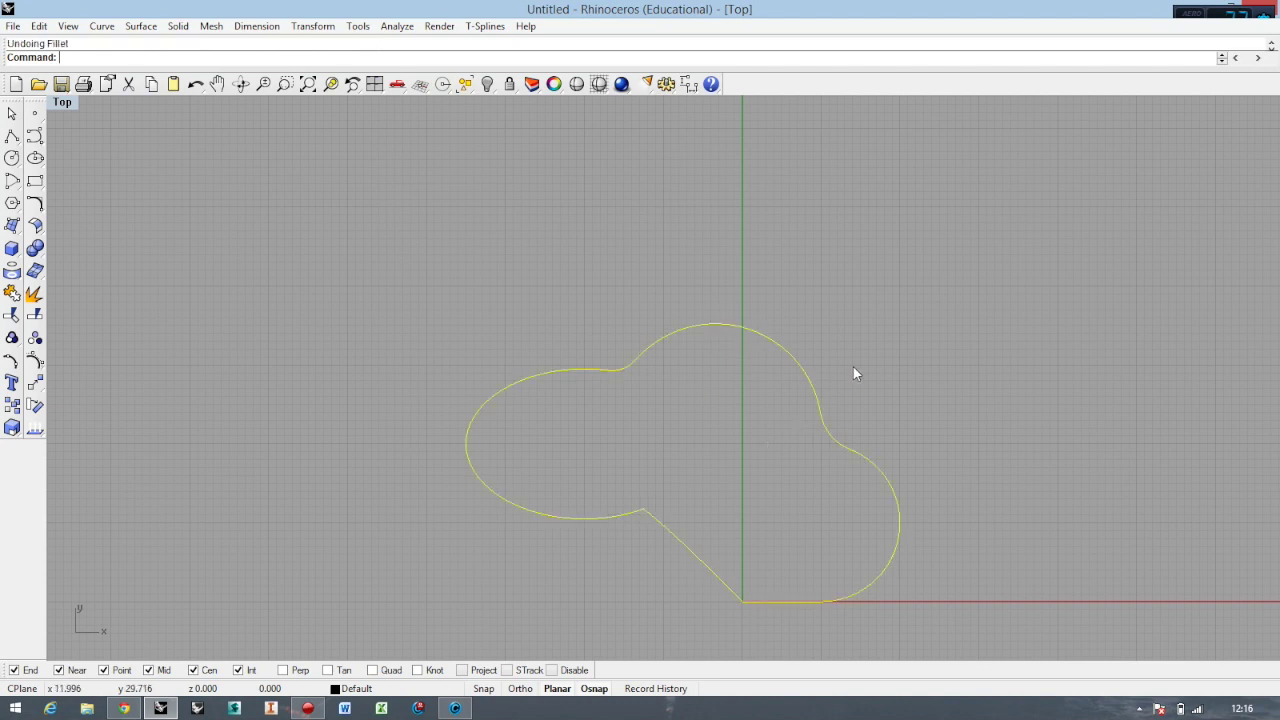
right_click(928, 397)
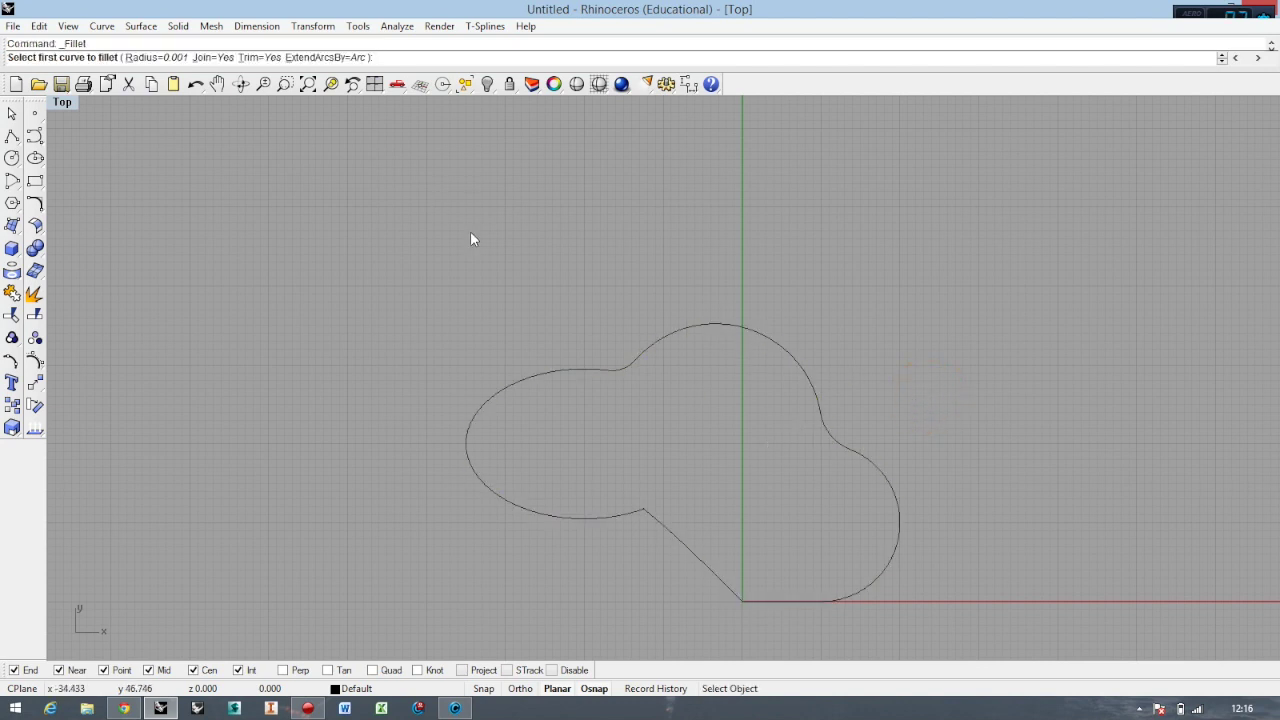
text(40)
key(Return)
click(763, 600)
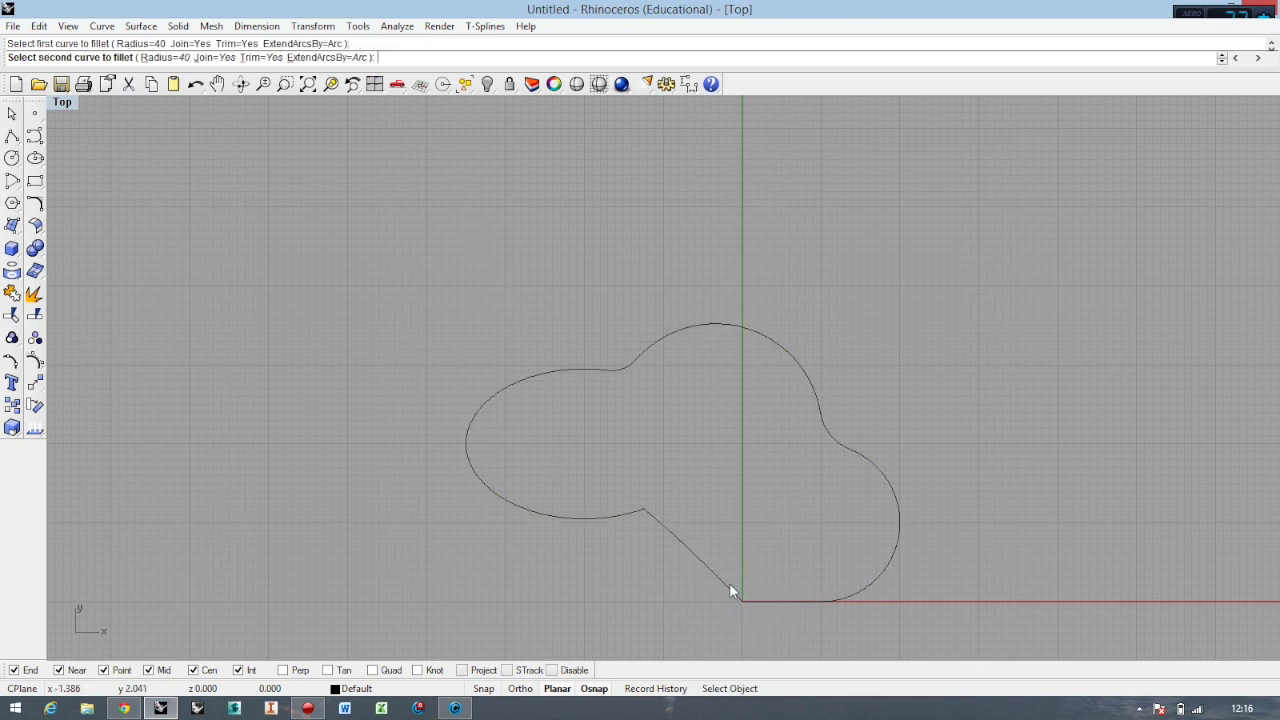
click(727, 586)
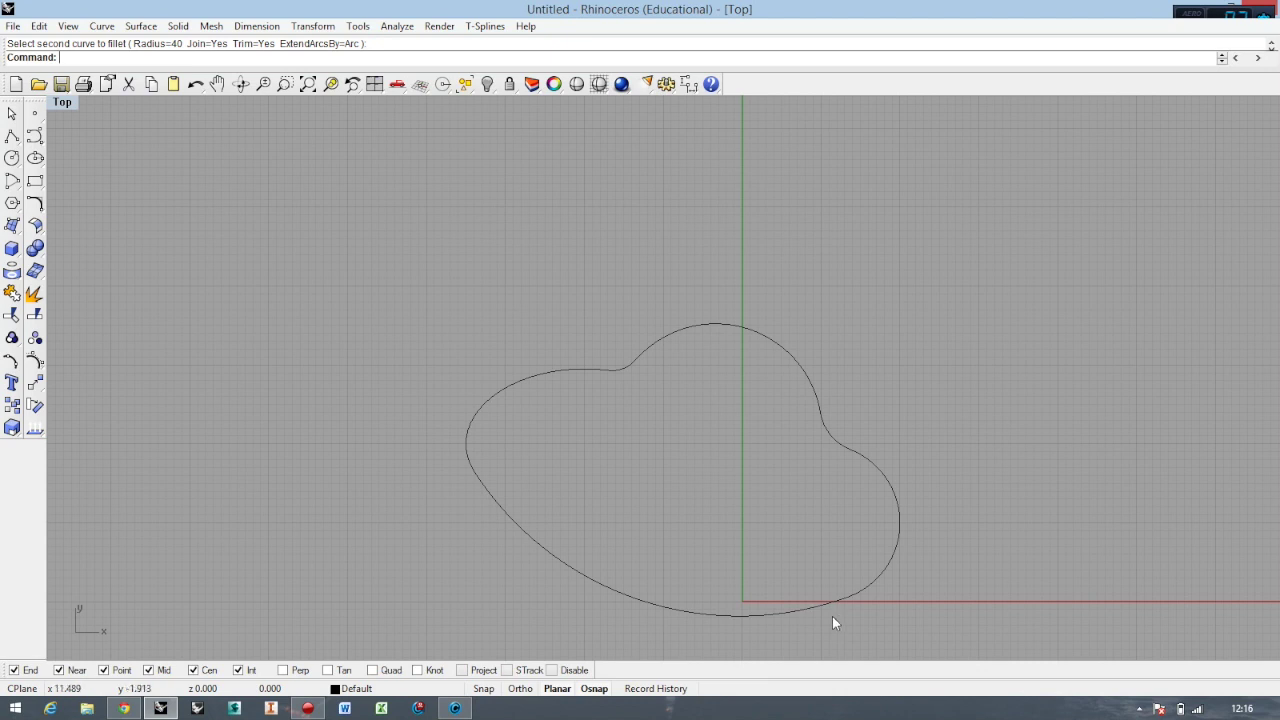
scroll(712, 172, down, 2)
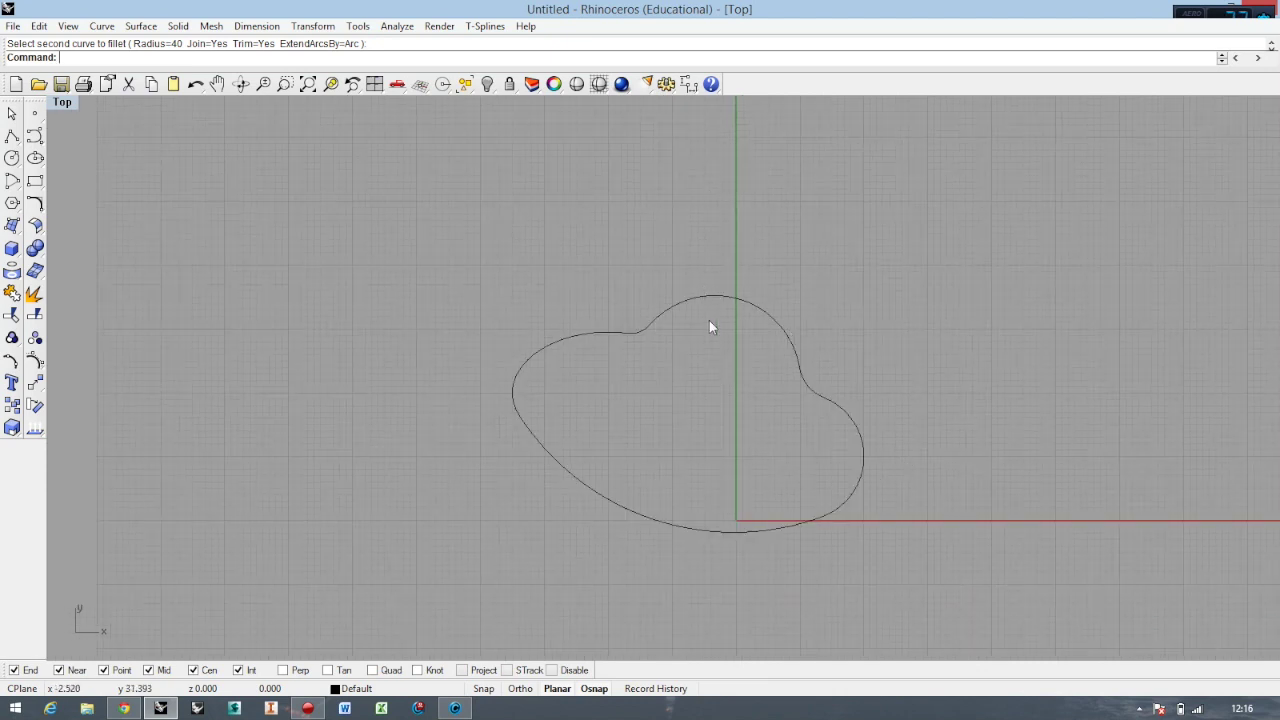
- Undo the radius-40 fillet and round the diagonal-to-bottom corner with radius 20 instead
click(650, 296)
right_click(778, 247)
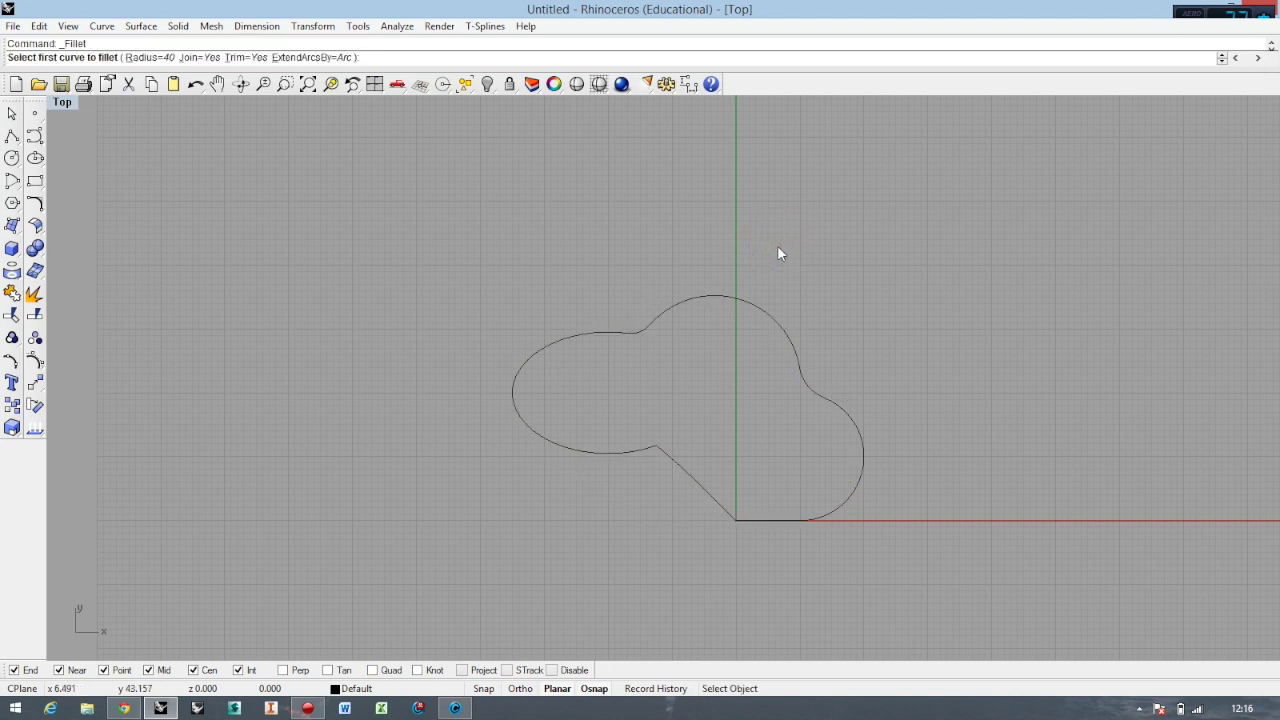
text(20)
key(Return)
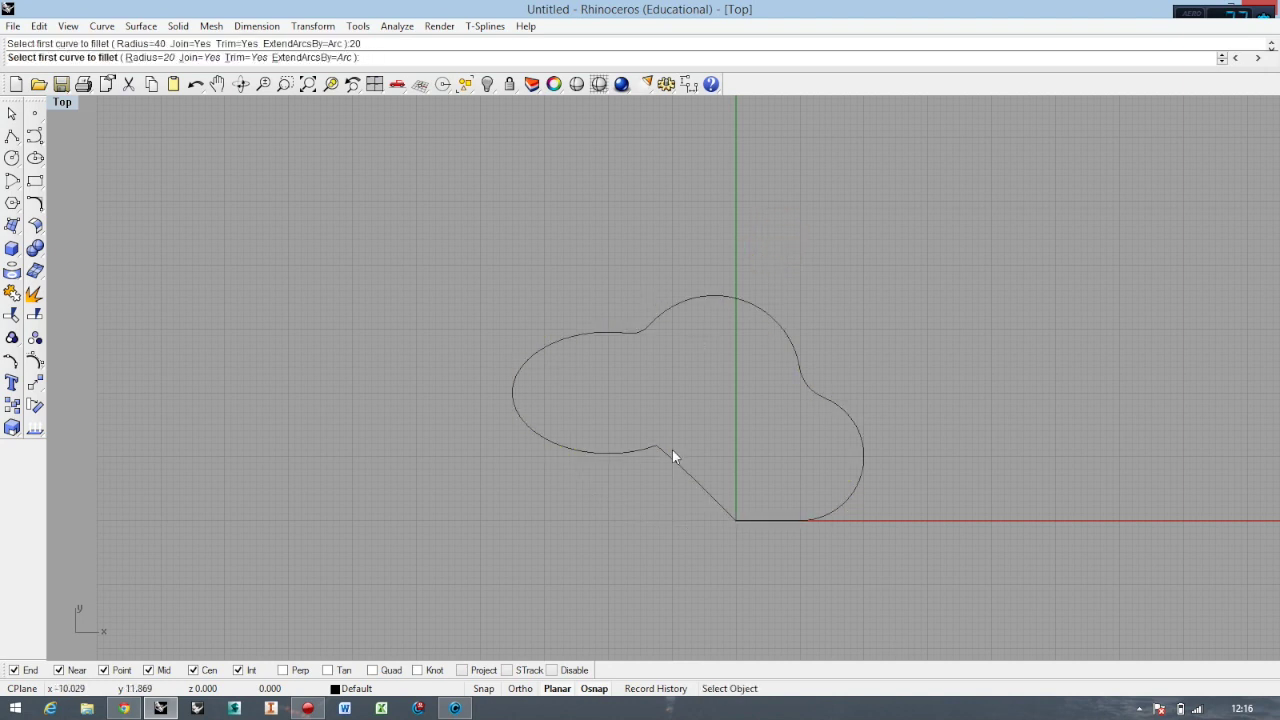
click(720, 505)
click(755, 519)
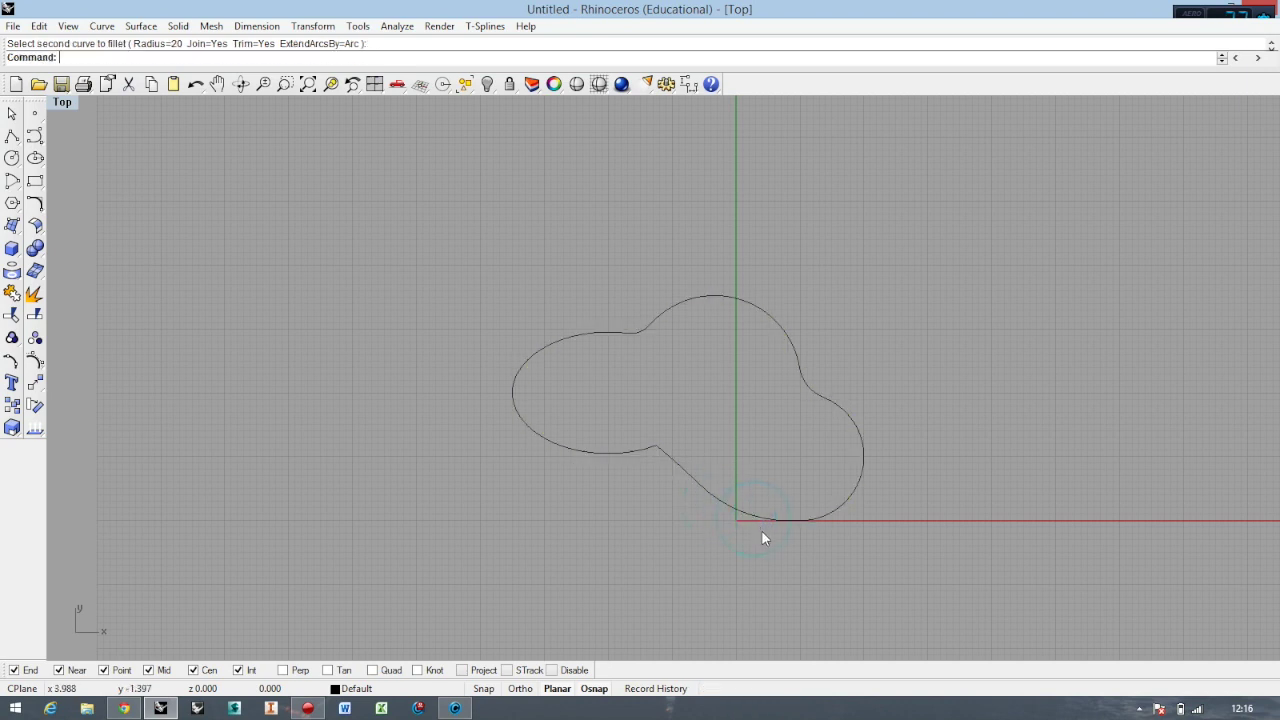
scroll(734, 498, up, 5)
scroll(551, 368, up, 4)
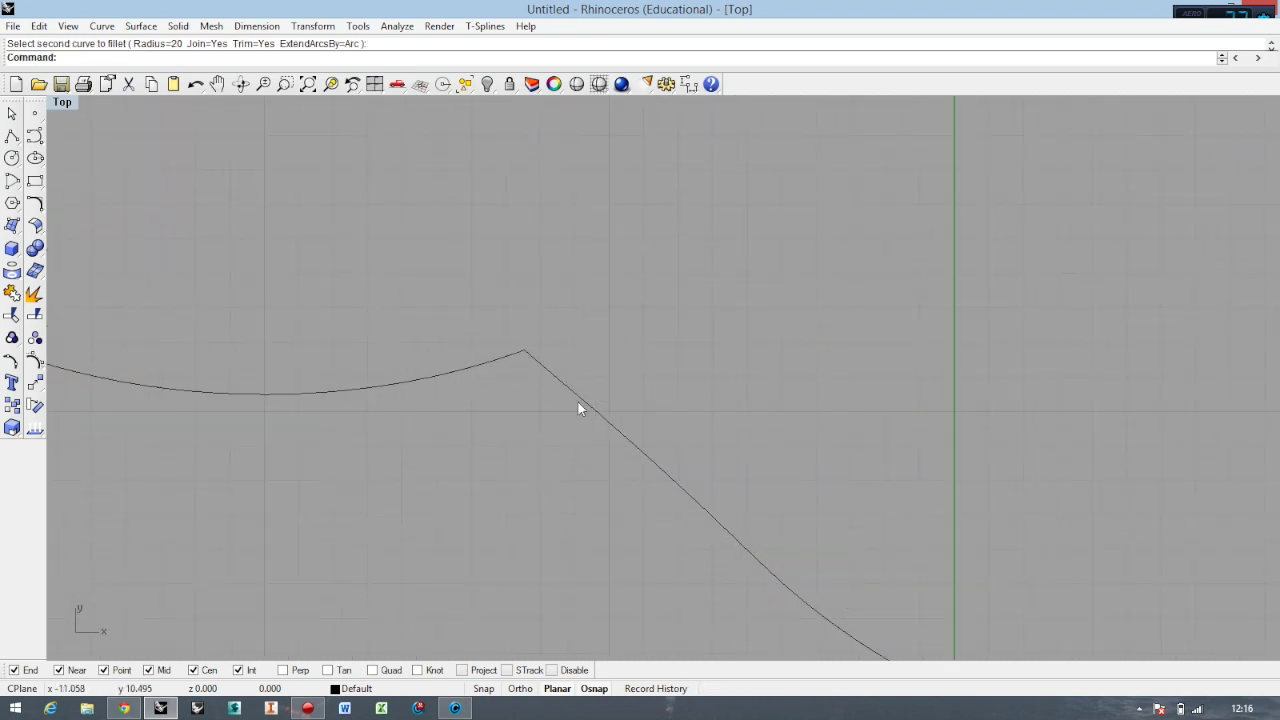
scroll(740, 480, down, 4)
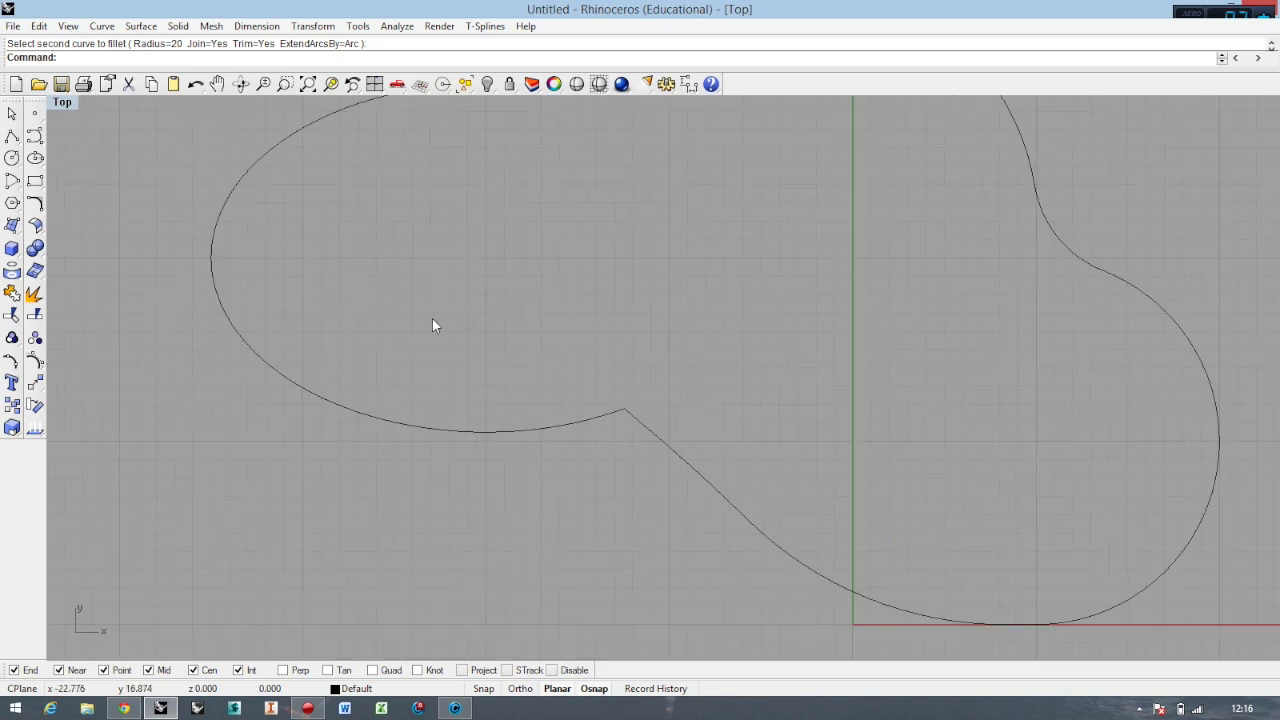
scroll(576, 560, down, 1)
right_click(576, 555)
- Fillet the ellipse edge and the diagonal line with radius 5
text(5)
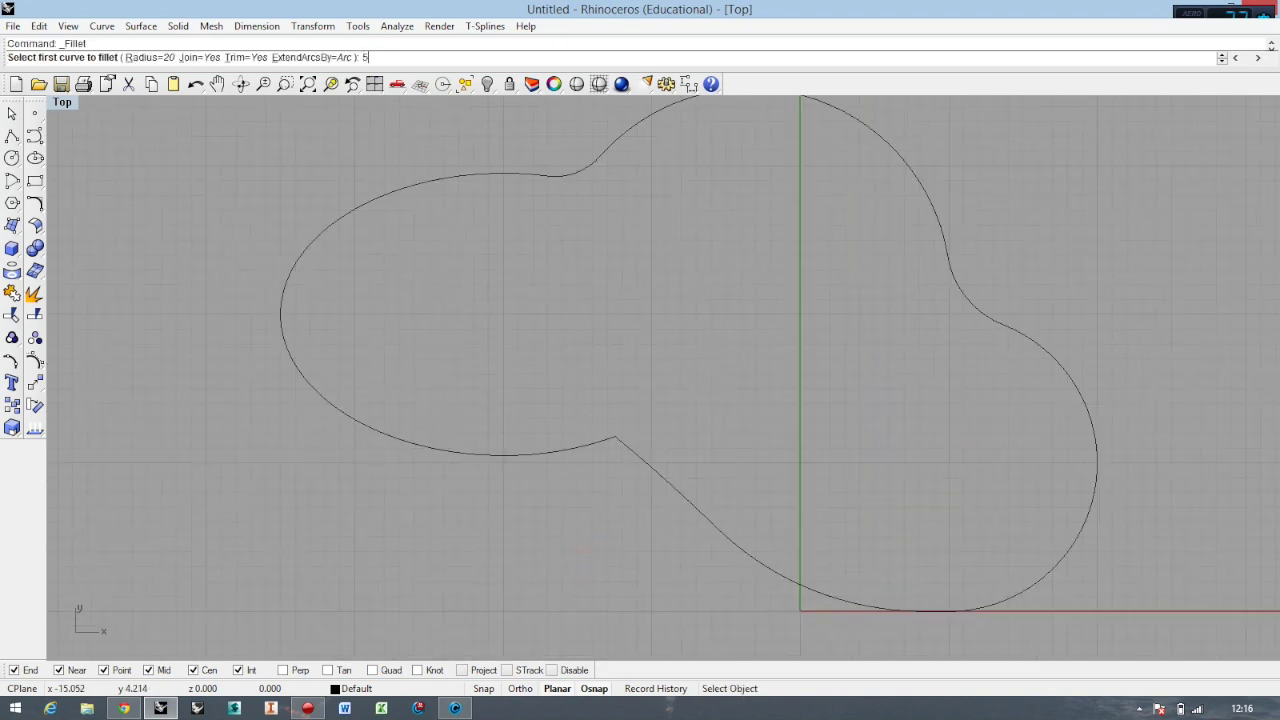
key(Return)
click(596, 446)
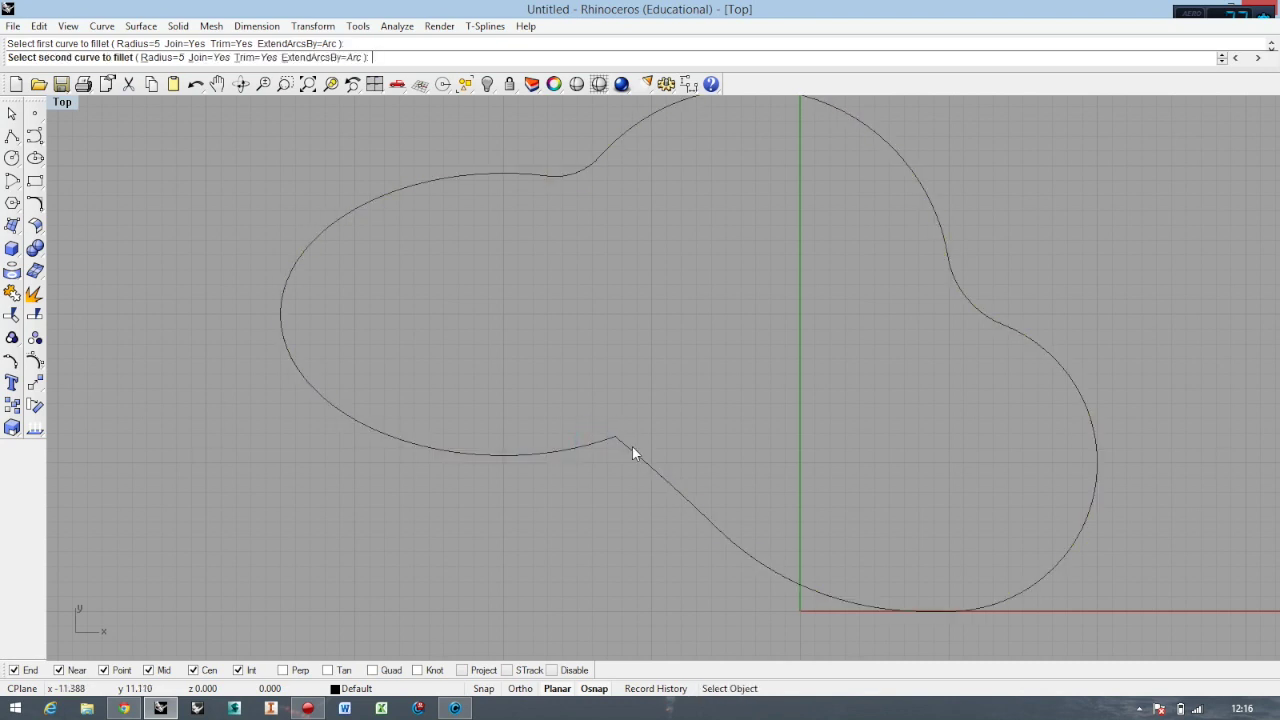
click(680, 481)
scroll(709, 487, down, 3)
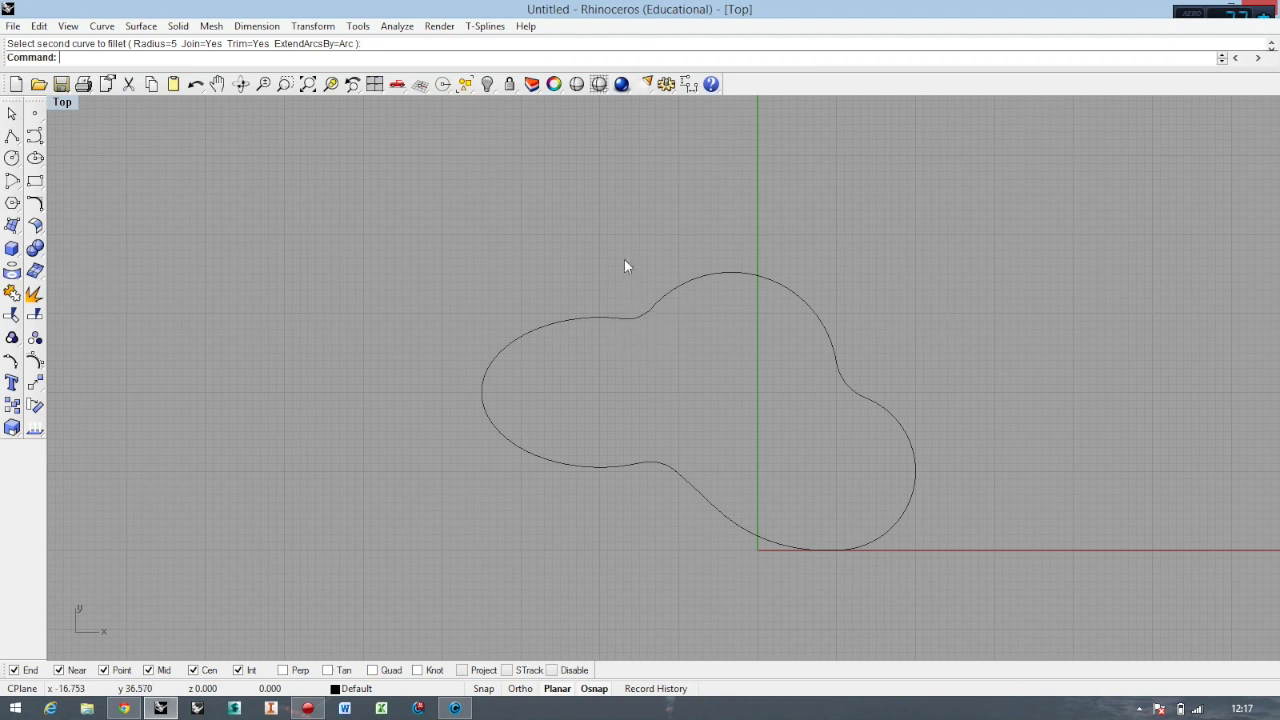
scroll(670, 300, up, 4)
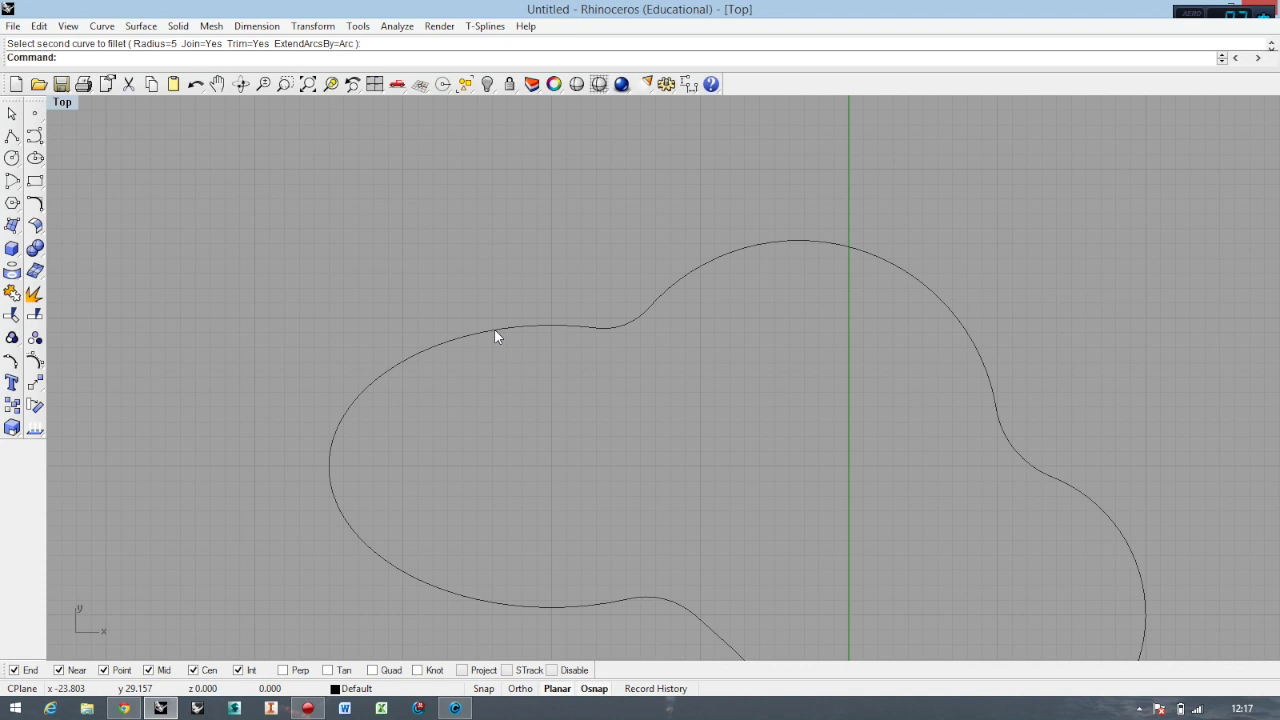
scroll(497, 192, down, 3)
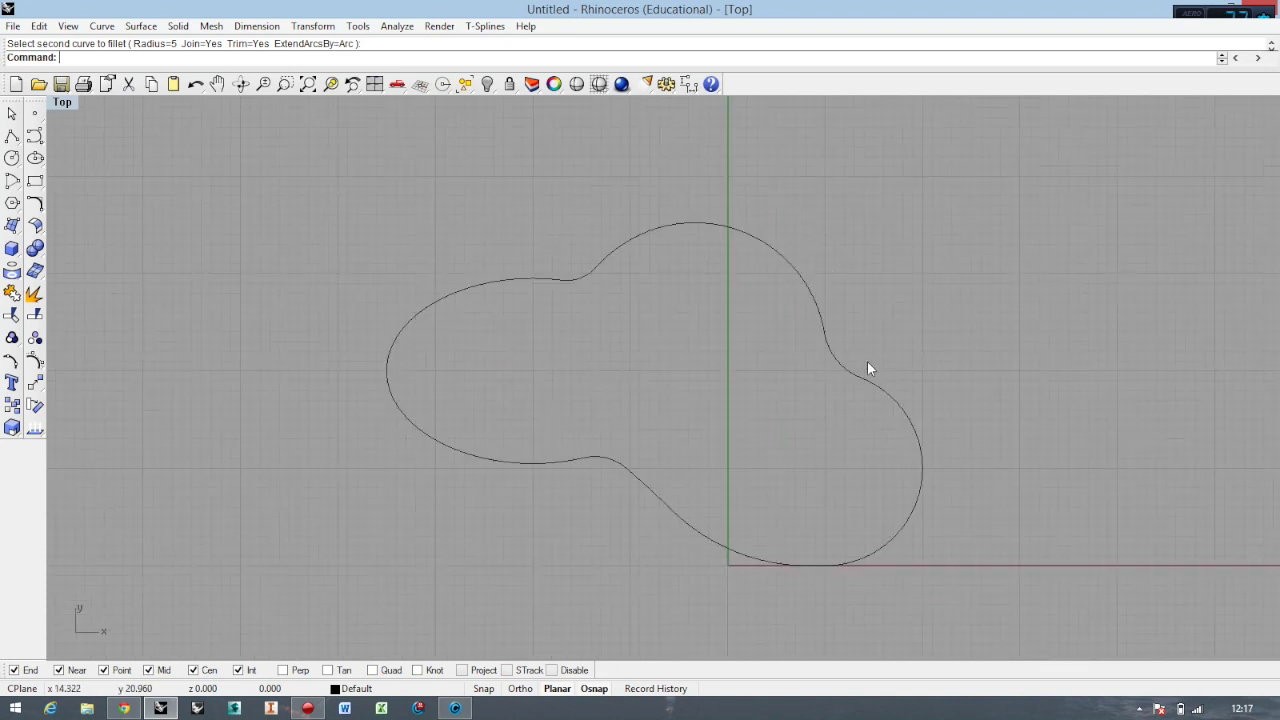